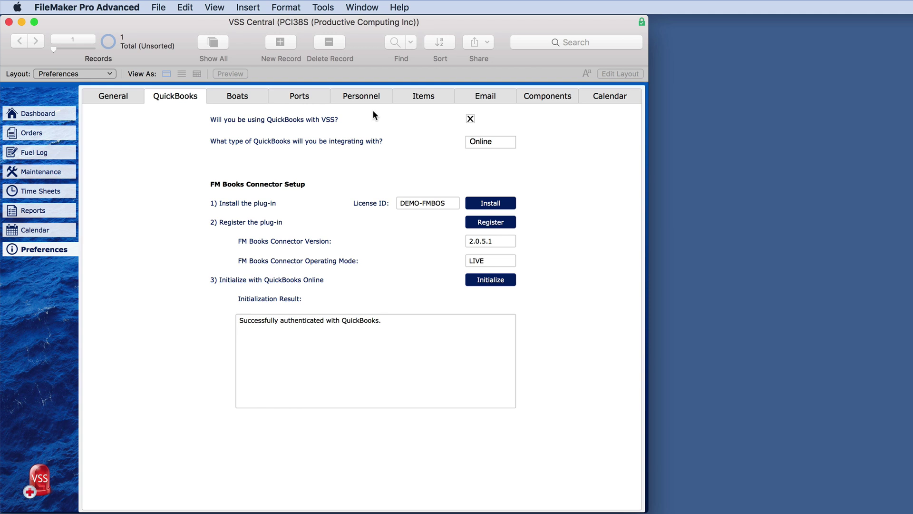
- View the Items preferences, and add an Hours:Night service line to the current order
left_click(444, 94)
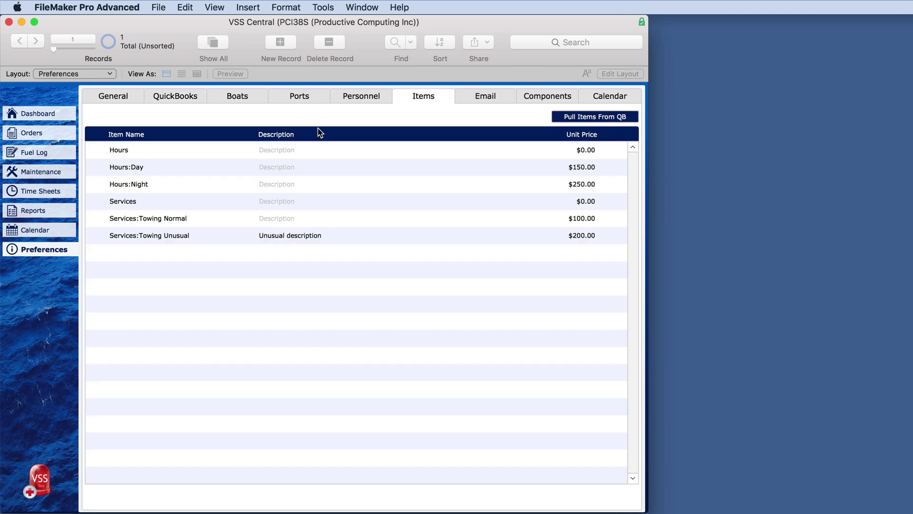
left_click(37, 136)
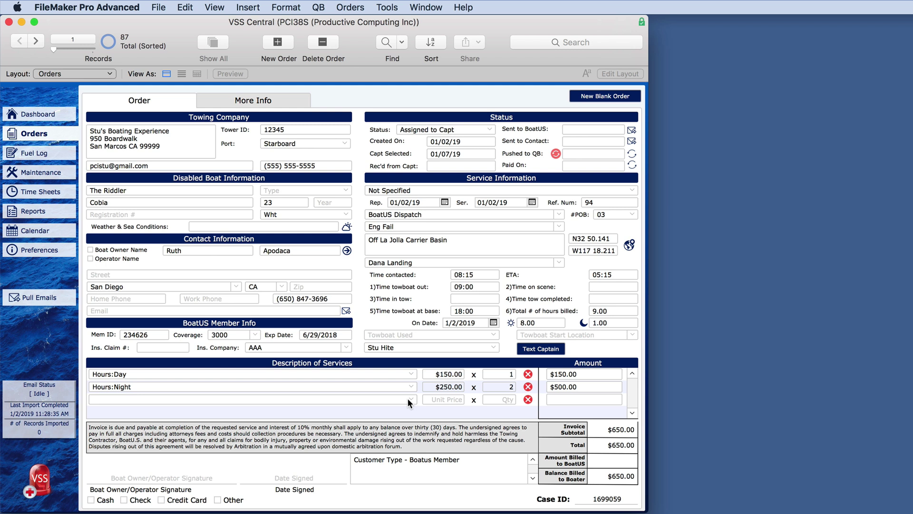
left_click(410, 399)
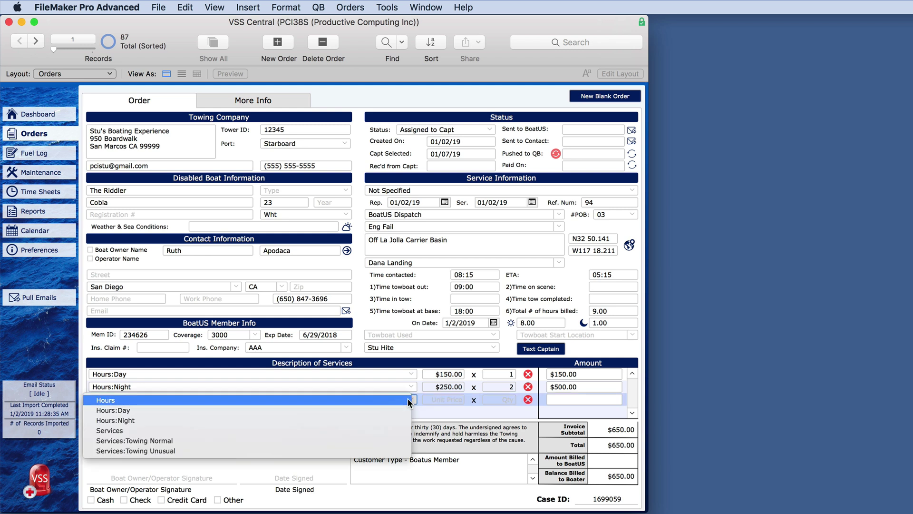
left_click(378, 412)
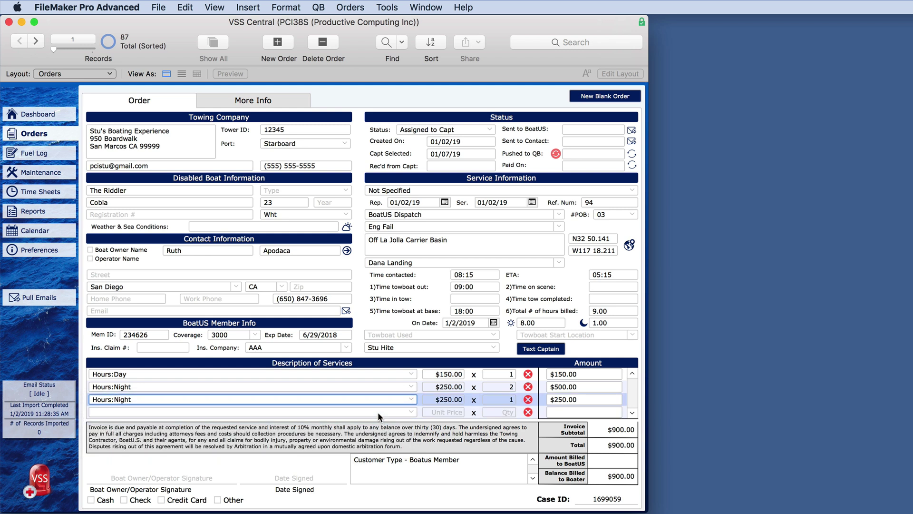
- Return to the Items preferences and import all items from QuickBooks
left_click(69, 256)
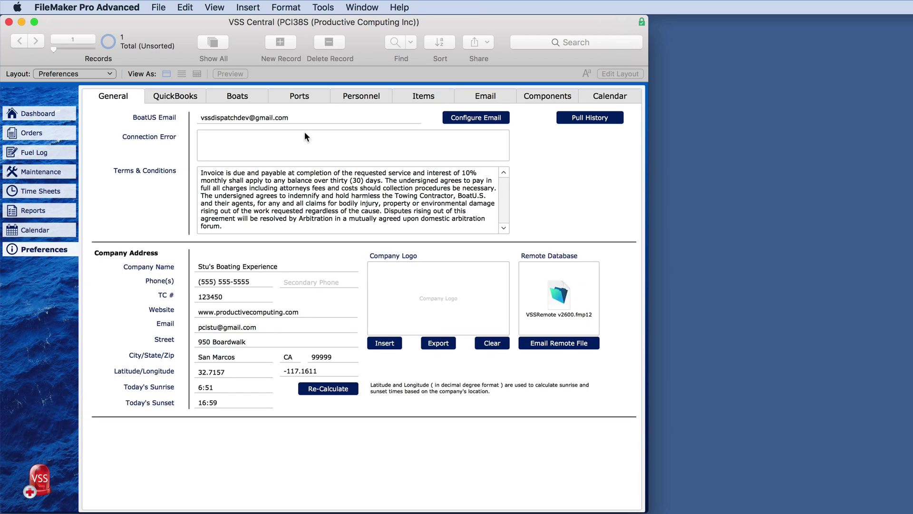
left_click(425, 97)
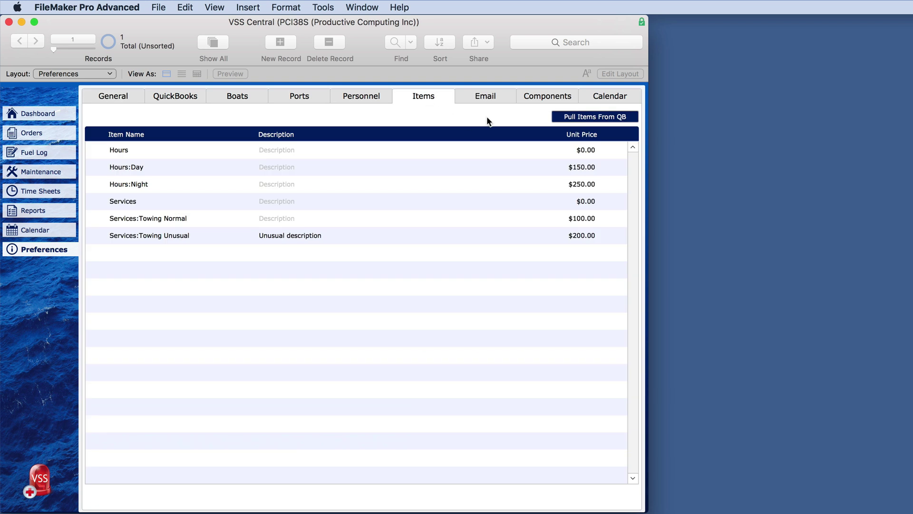
left_click(626, 120)
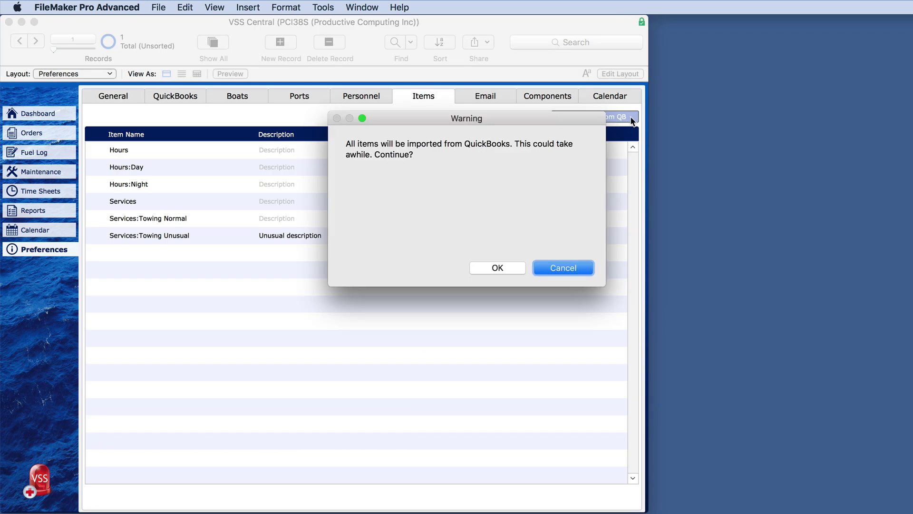
left_click(514, 267)
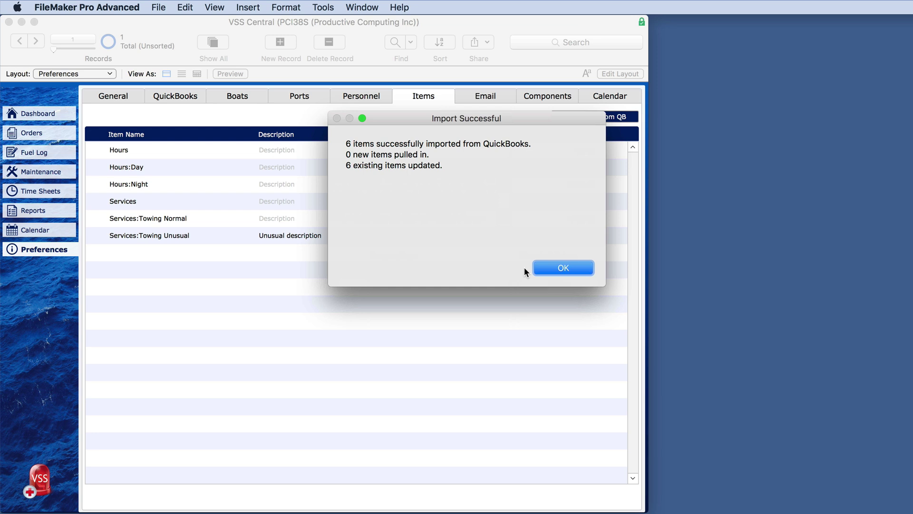
left_click(566, 268)
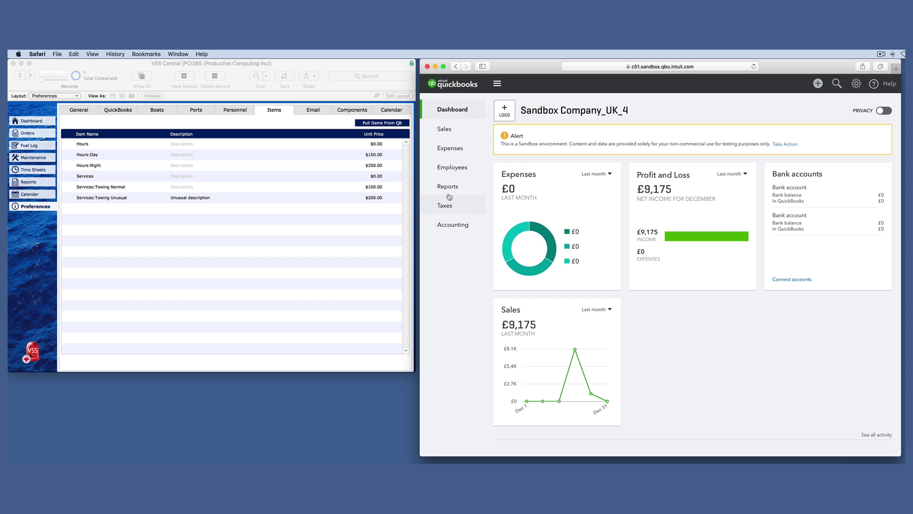
- Switch to QuickBooks Online and look through its Products and Services list
mouse_move(447, 133)
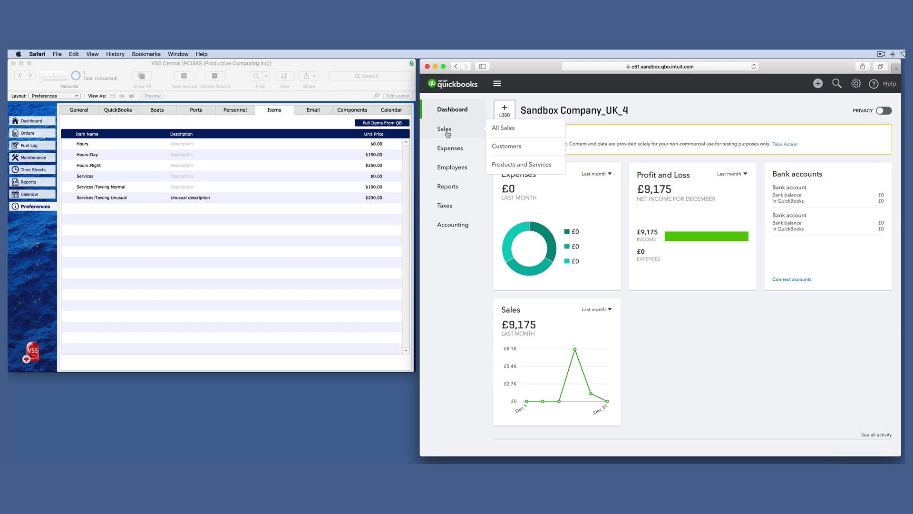
left_click(526, 166)
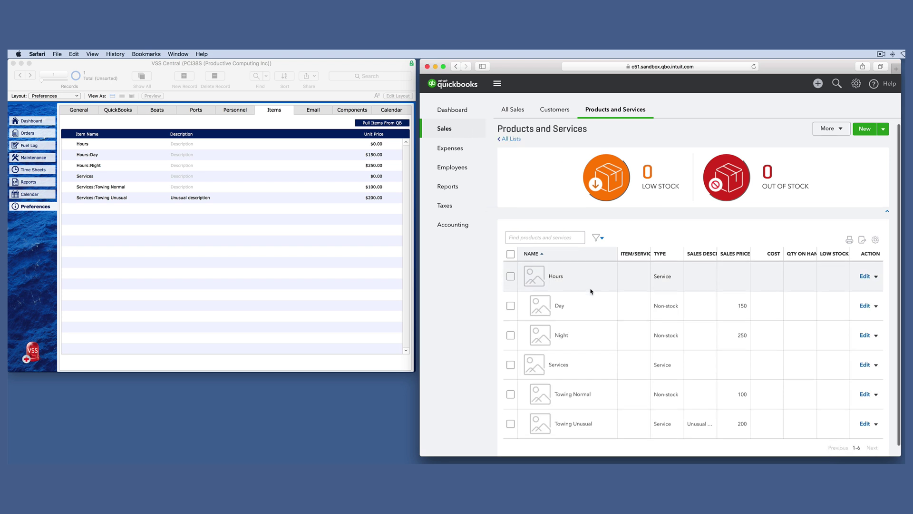
scroll(590, 290, "down", 1)
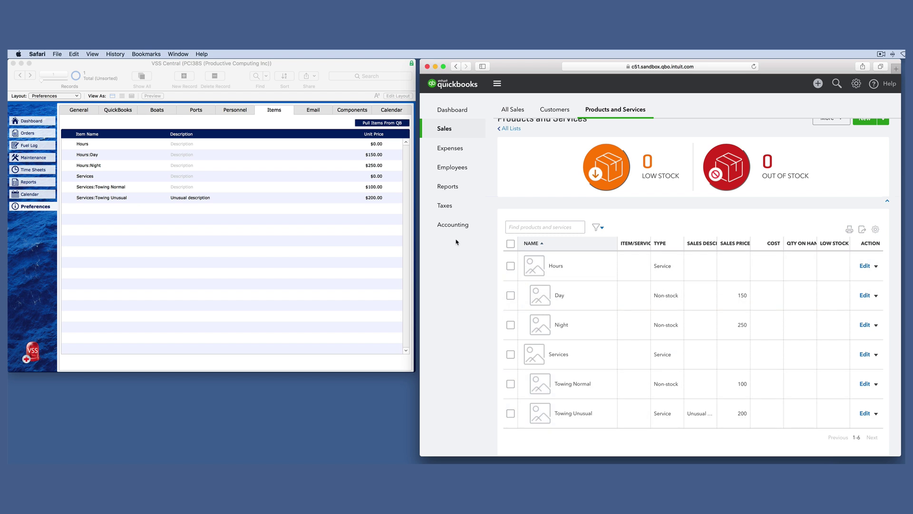
scroll(817, 182, "up", 1)
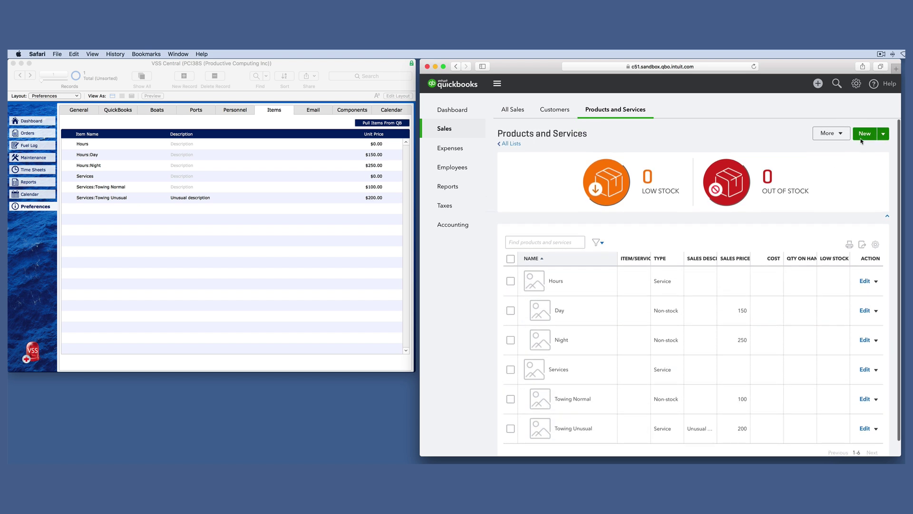
- Create a Service item named Jump with the sales description "Might as well" and a sales price of 1000
left_click(865, 135)
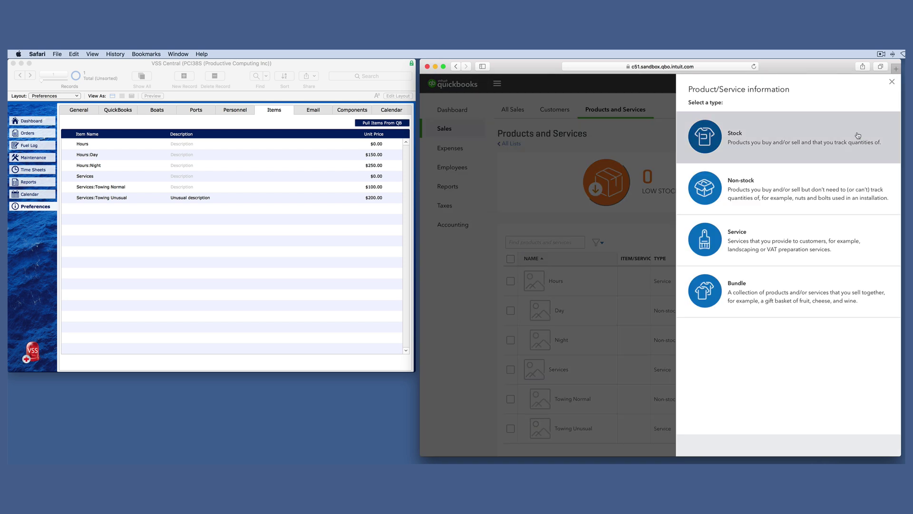
left_click(745, 238)
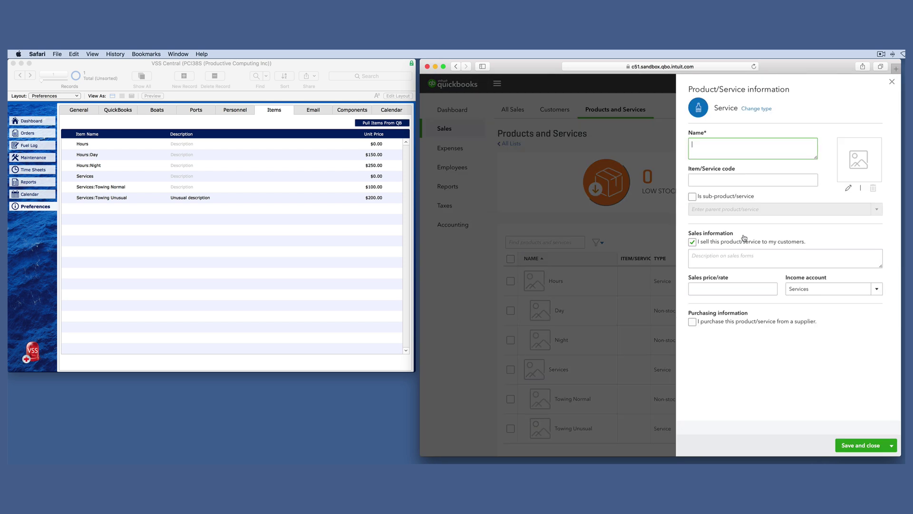
type("Jump")
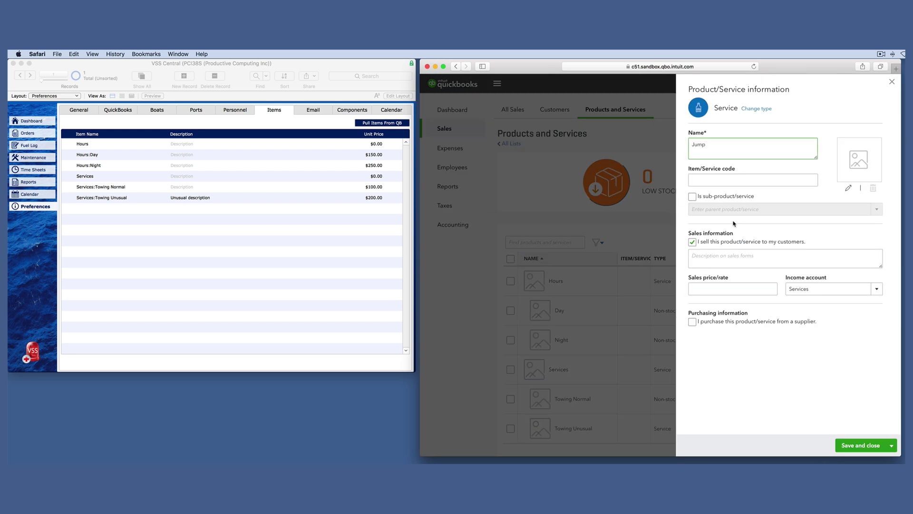
left_click(735, 257)
type("Might as well")
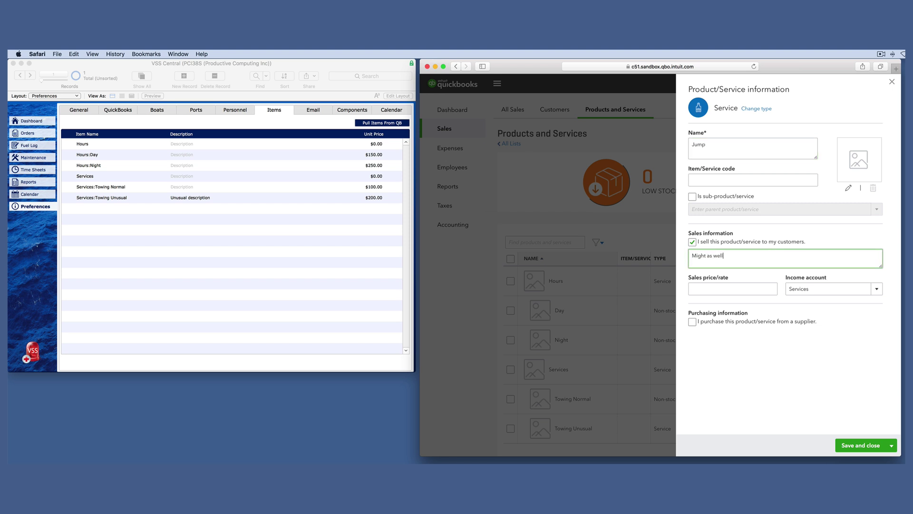
left_click(736, 287)
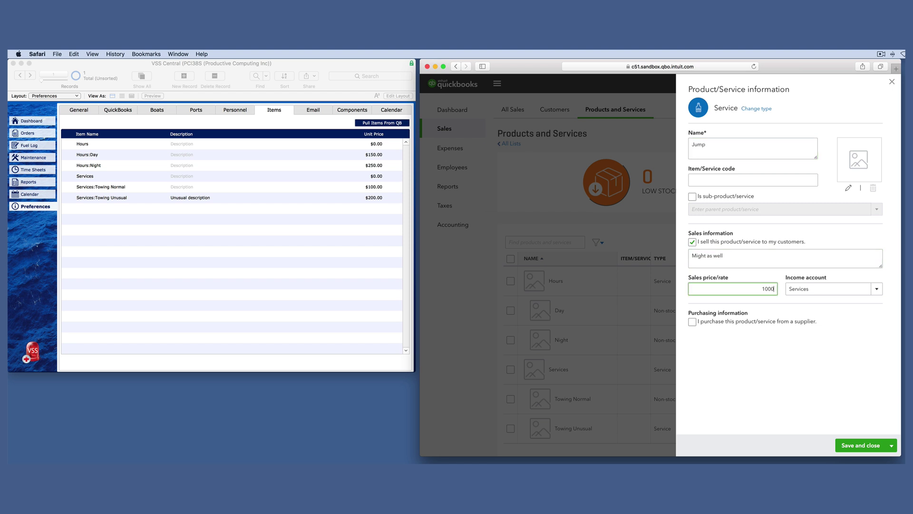
left_click(851, 445)
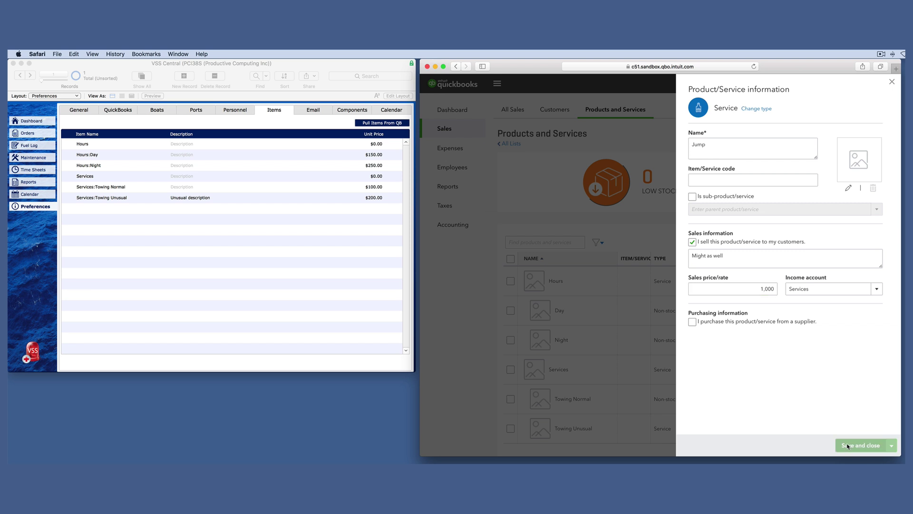
scroll(822, 409, "down", 3)
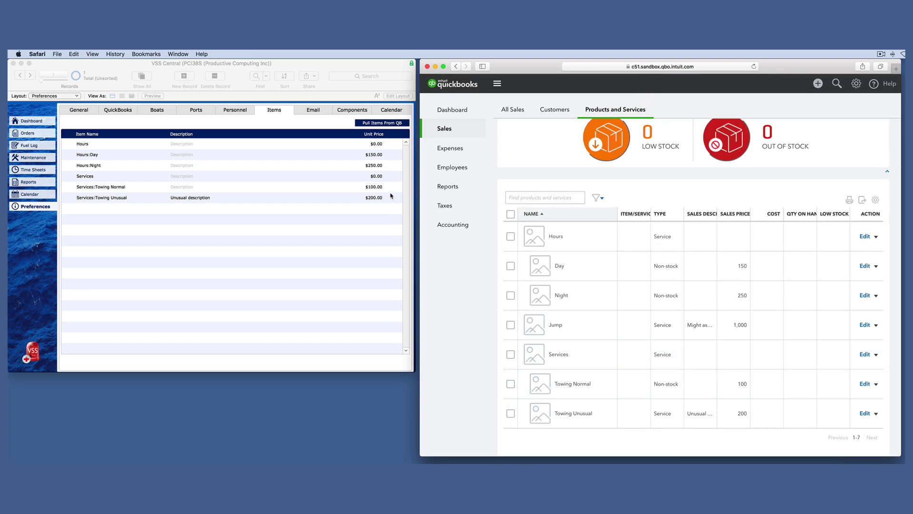
- Switch to FileMaker and pull the items from QuickBooks to bring in the new Jump service
left_click(330, 128)
left_click(374, 124)
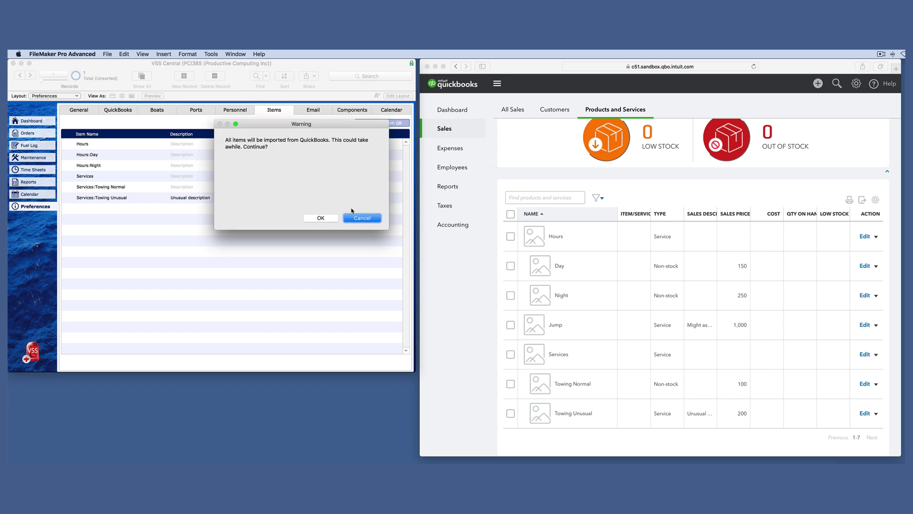
left_click(330, 218)
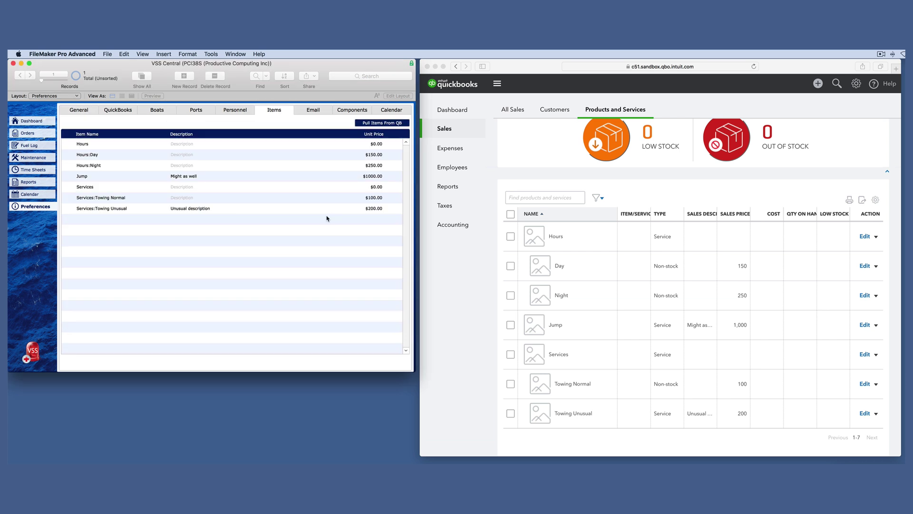
left_click(350, 218)
- In QuickBooks, set the Jump service's sales price to 500, rename it "1 Jump" and save it
left_click(866, 327)
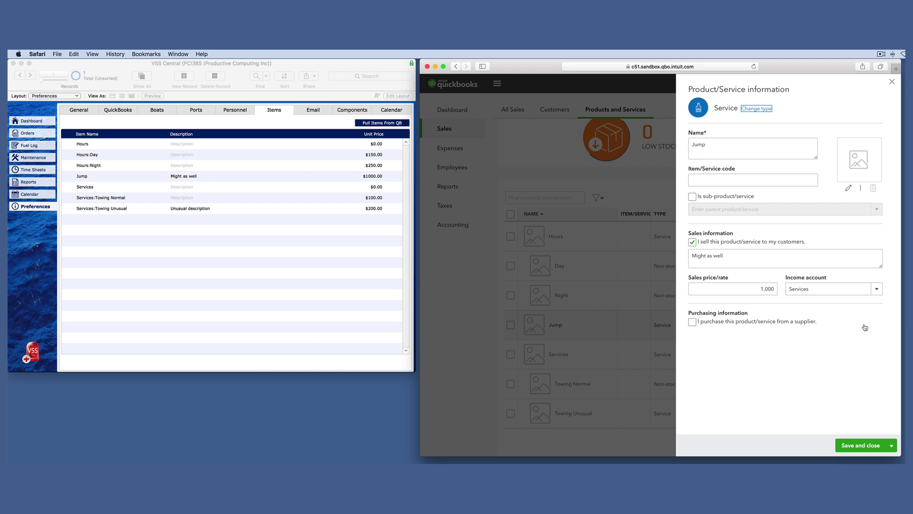
left_click(775, 290)
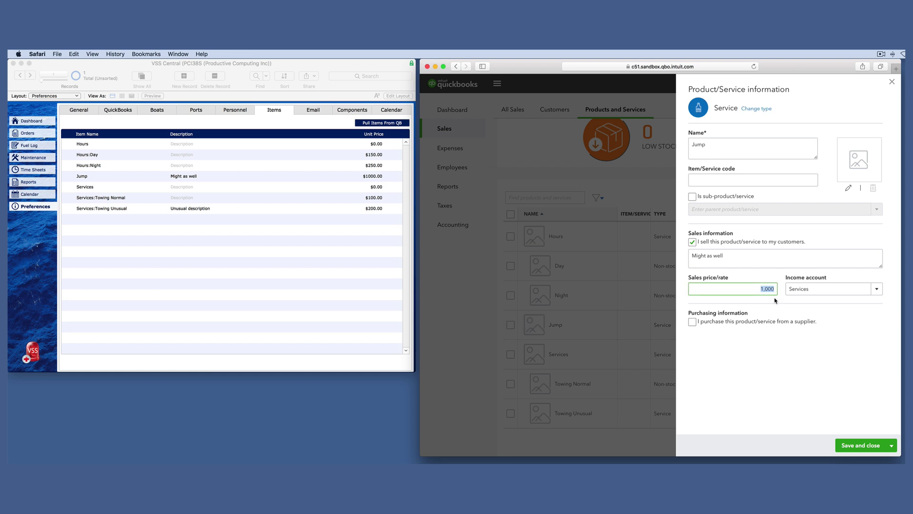
type("500")
double_click(696, 149)
key("Left")
type("1")
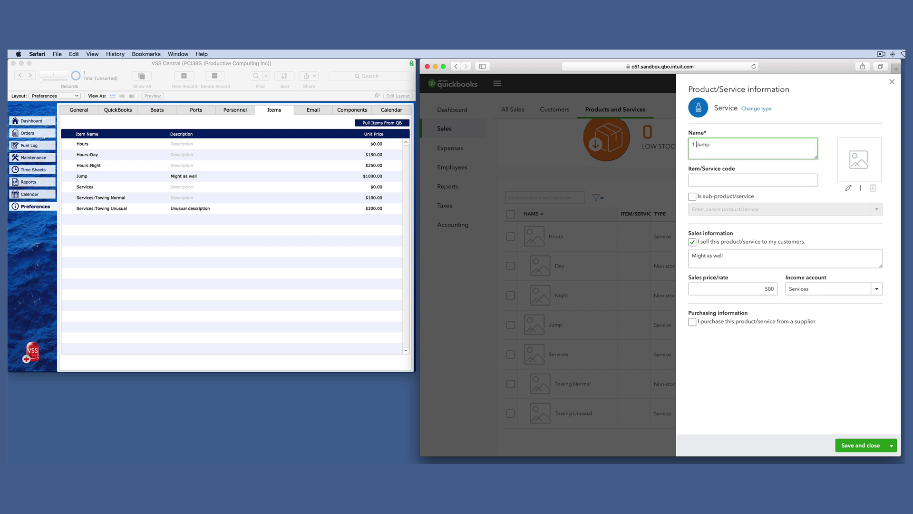
left_click(857, 445)
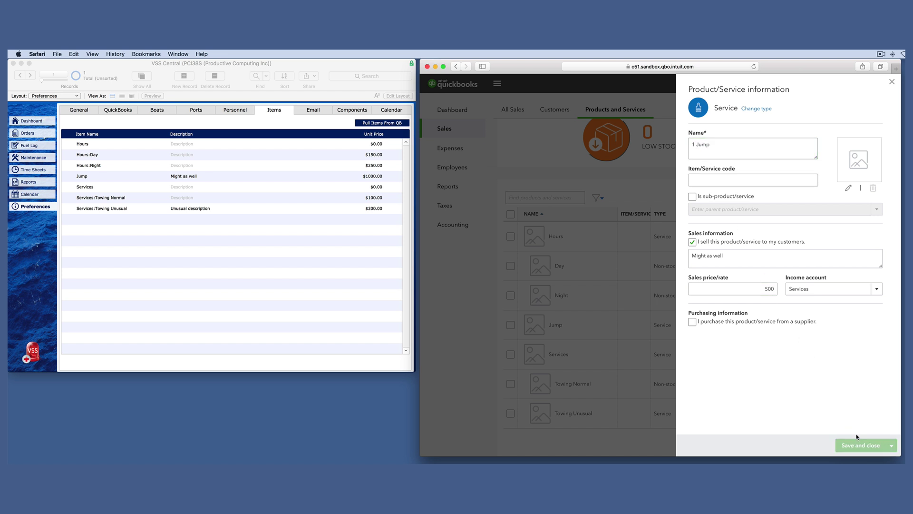
- Pull the items from QuickBooks into FileMaker again to update the renamed, repriced service
left_click(339, 127)
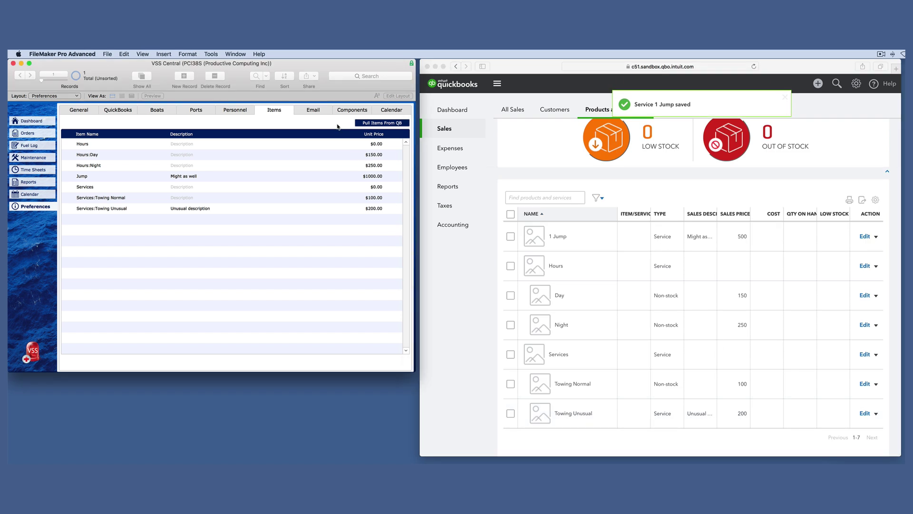
left_click(327, 219)
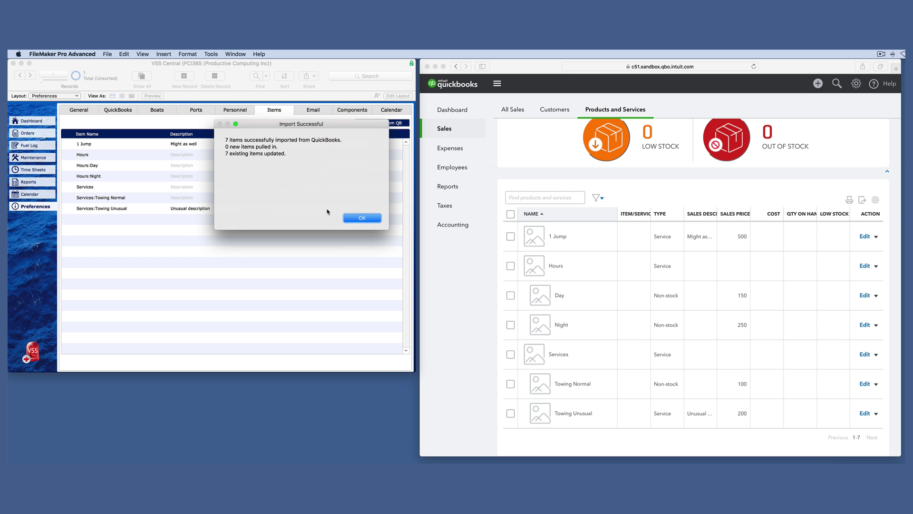
left_click(362, 218)
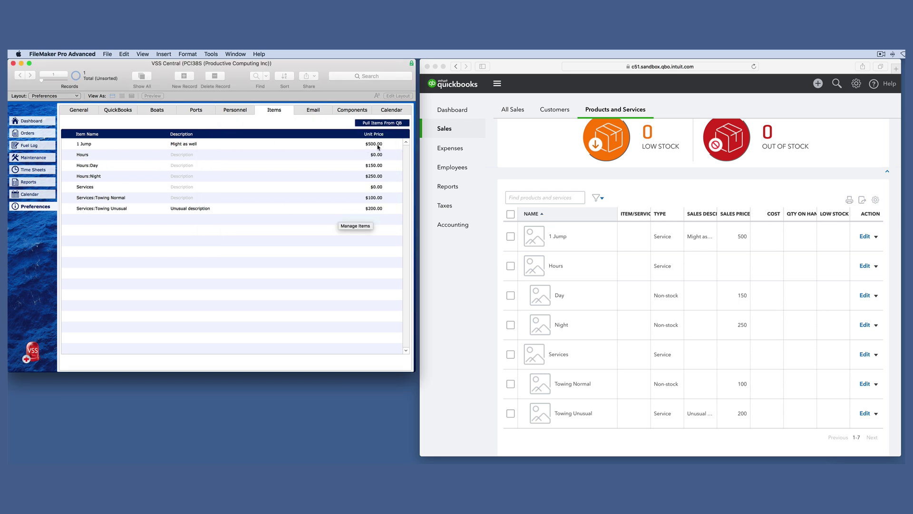
- Add a 1 Jump service line to the current order with a quantity of 21
left_click(33, 134)
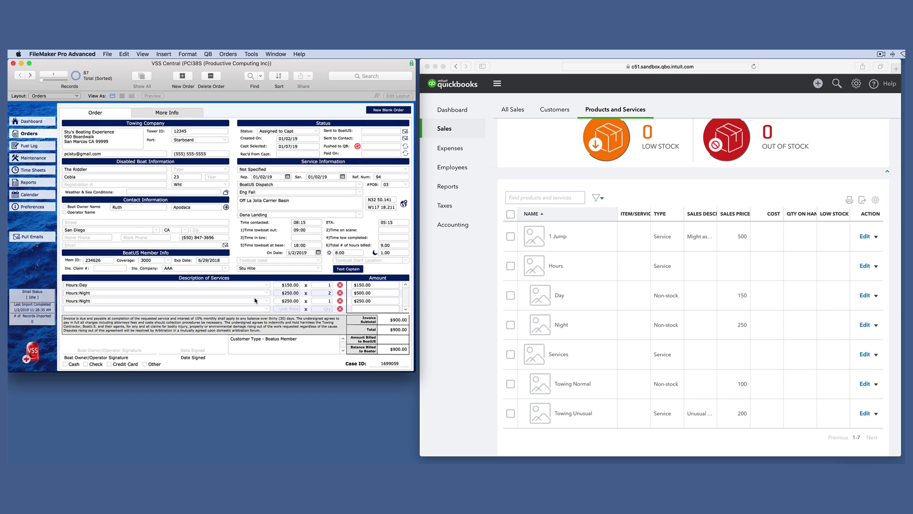
left_click(267, 310)
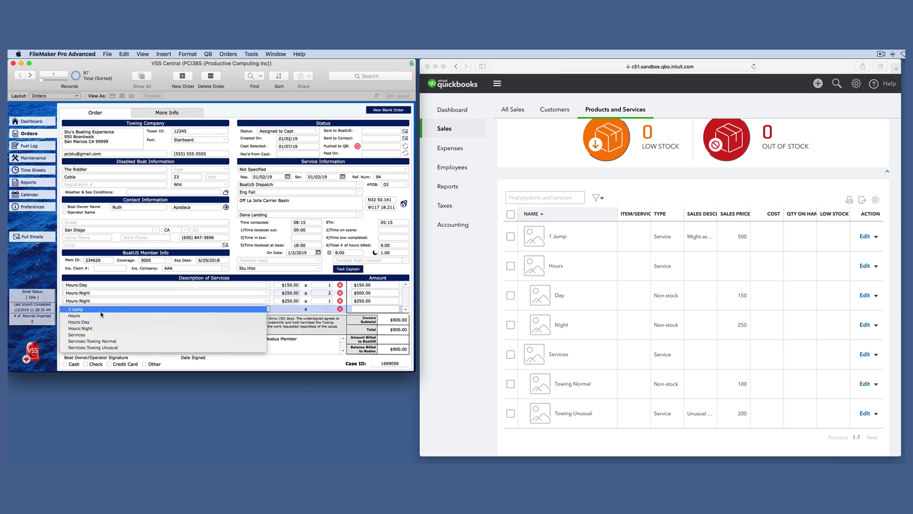
left_click(81, 310)
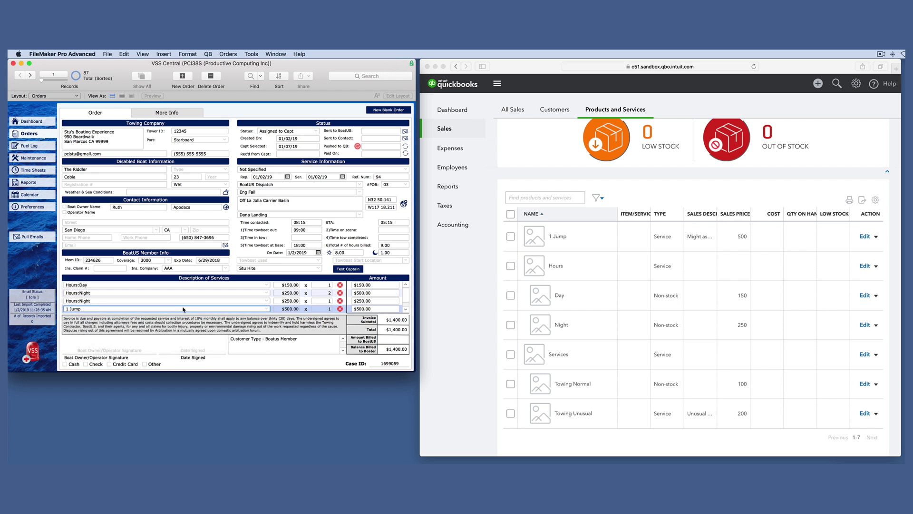
left_click(329, 309)
type("2")
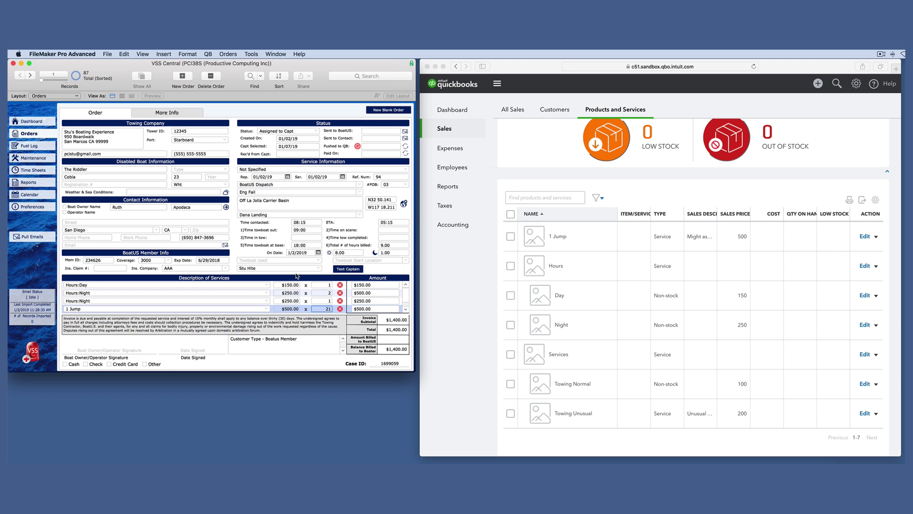
left_click(299, 276)
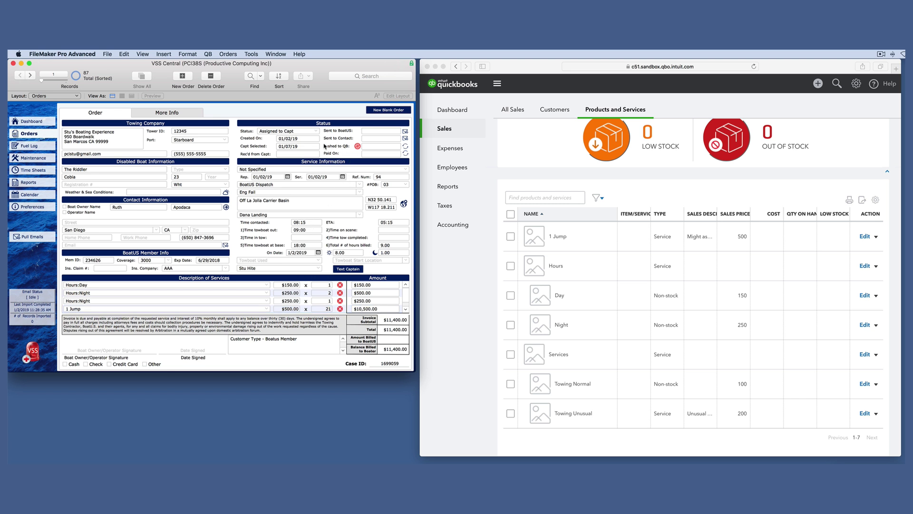
- Check the order's Pushed to QB status indicator
left_click(407, 149)
mouse_move(358, 149)
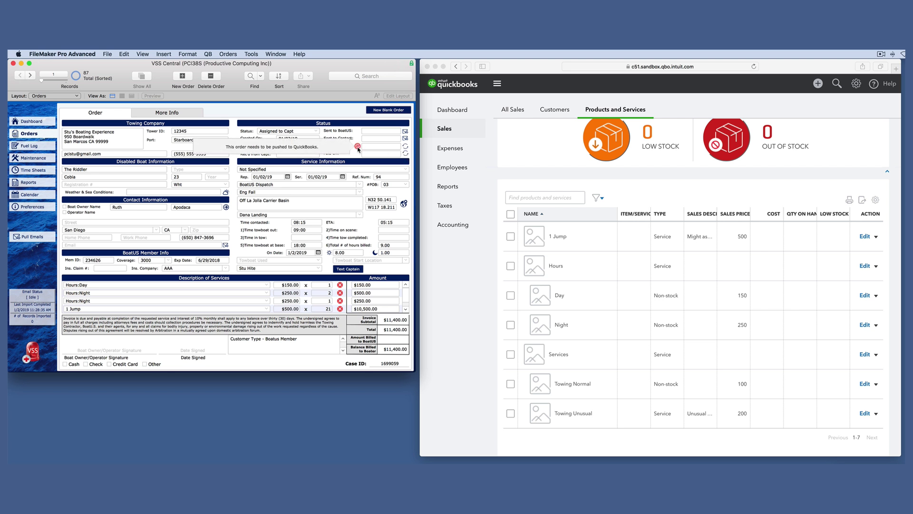
- Return to the orders list and check the QB status indicators of the listed orders
left_click(25, 134)
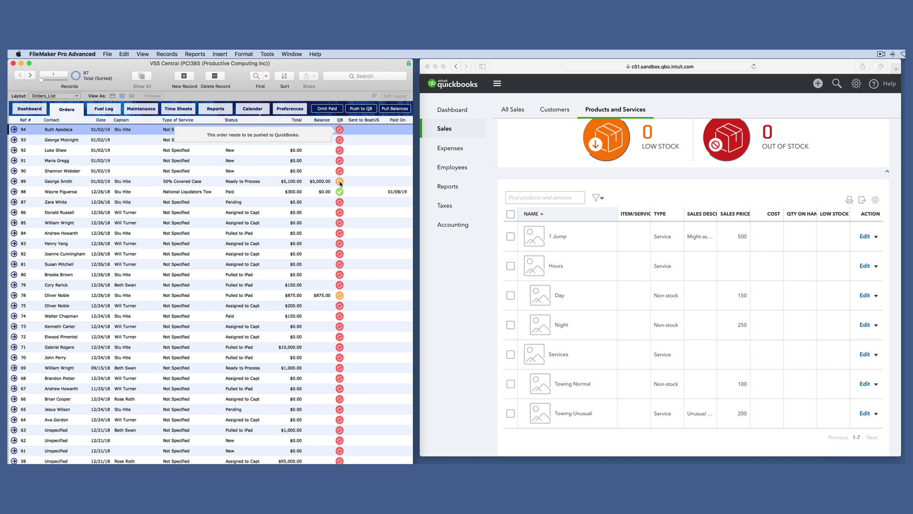
mouse_move(341, 183)
left_click(341, 195)
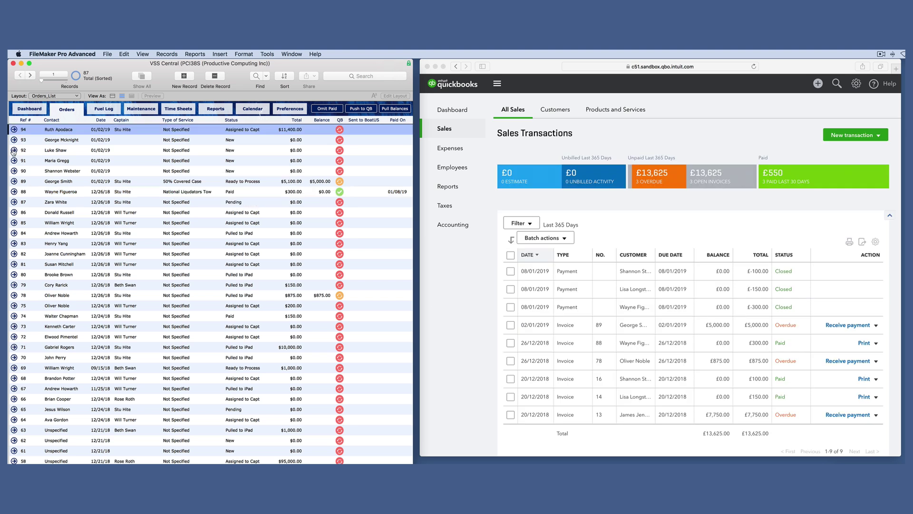
- Add a 1 Jump service line to the third order in the list and push that order to QuickBooks
left_click(15, 151)
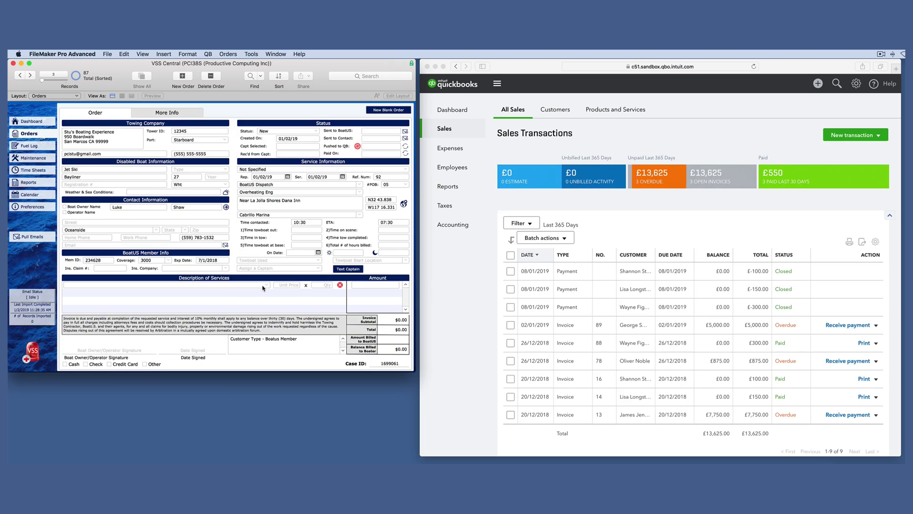
left_click(267, 285)
left_click(261, 287)
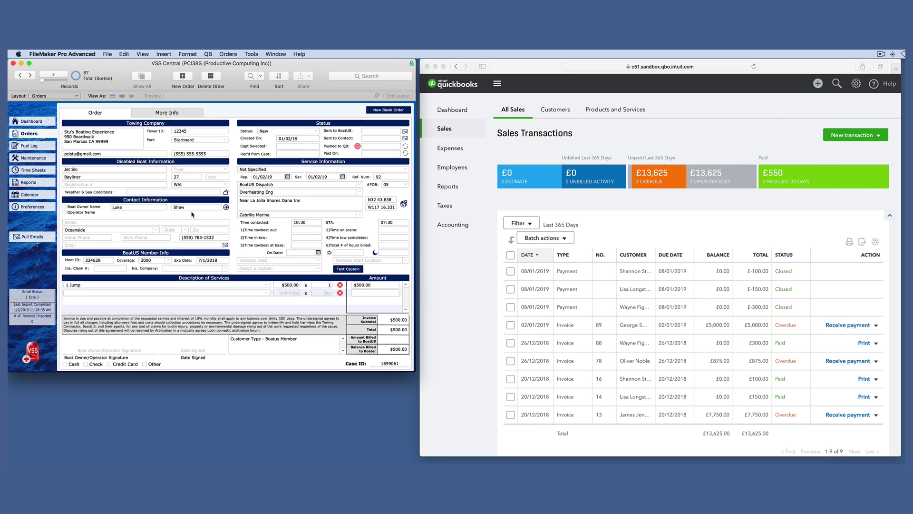
left_click(406, 147)
- Return to the orders list, reload the QuickBooks sales transactions and open the invoice created from the pushed order
left_click(22, 134)
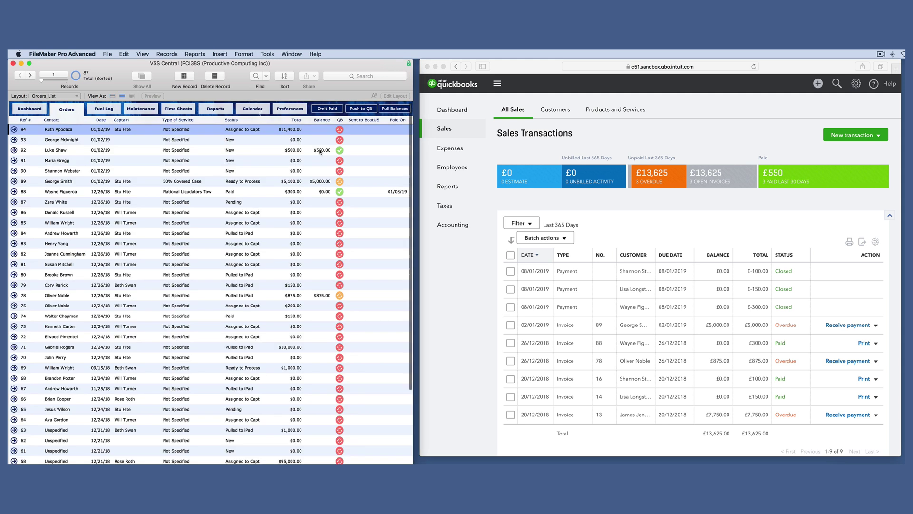
left_click(467, 239)
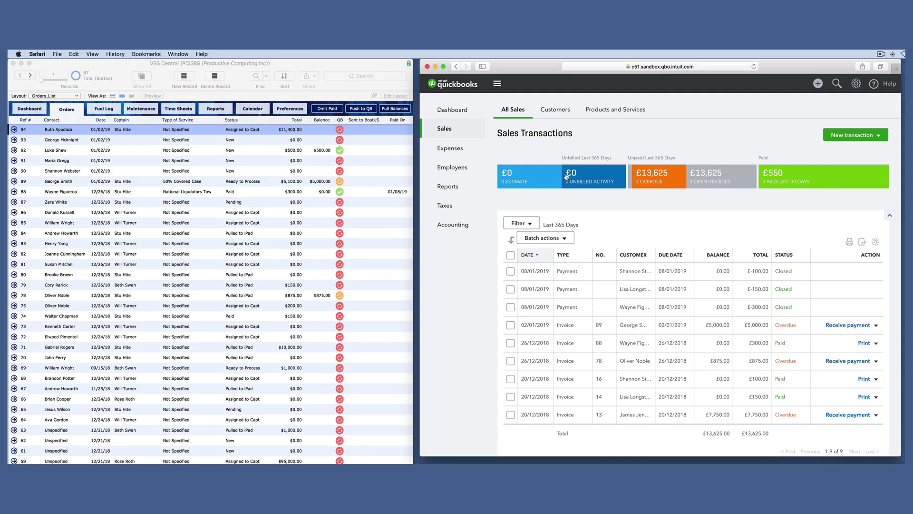
left_click(753, 67)
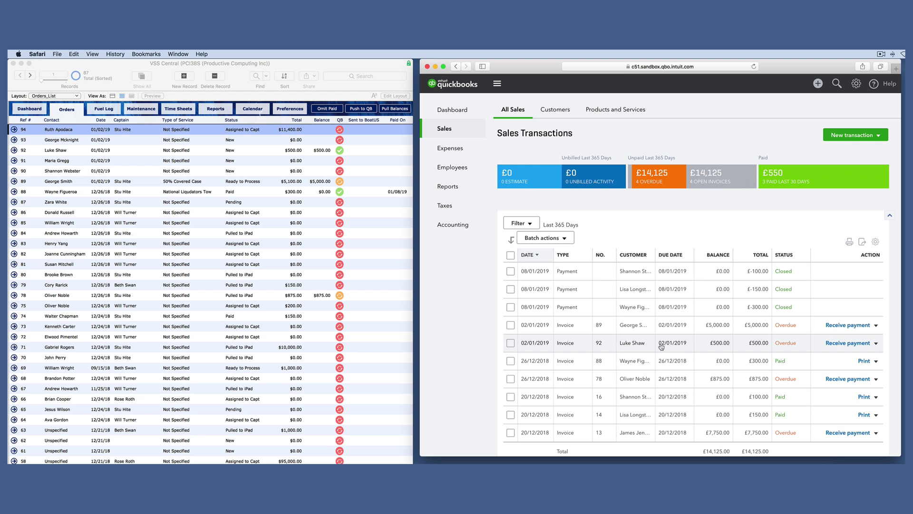
left_click(623, 343)
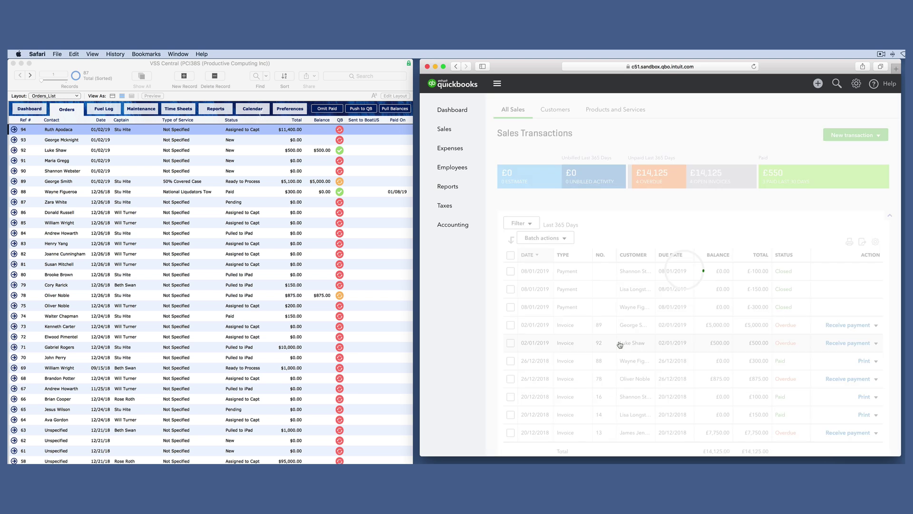
- In FileMaker, reopen the third listed order and add an Hours service line with a unit price of 100
left_click(14, 151)
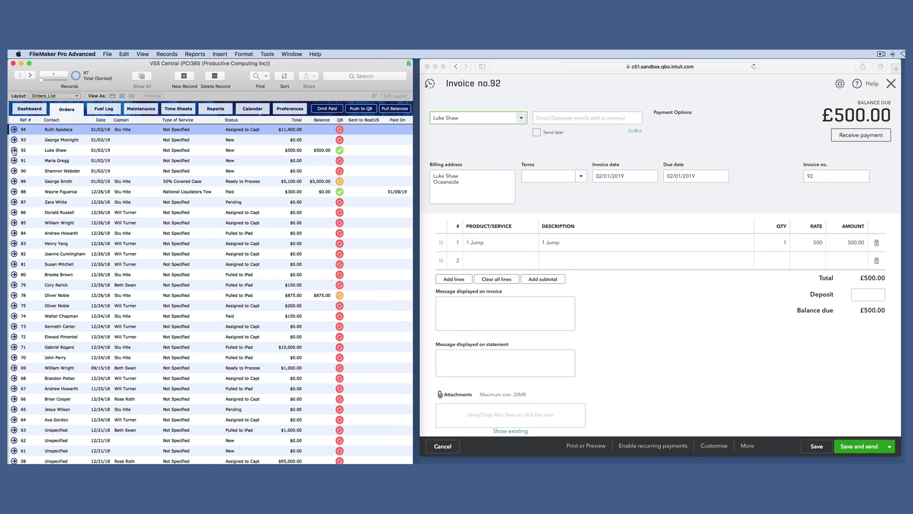
left_click(14, 151)
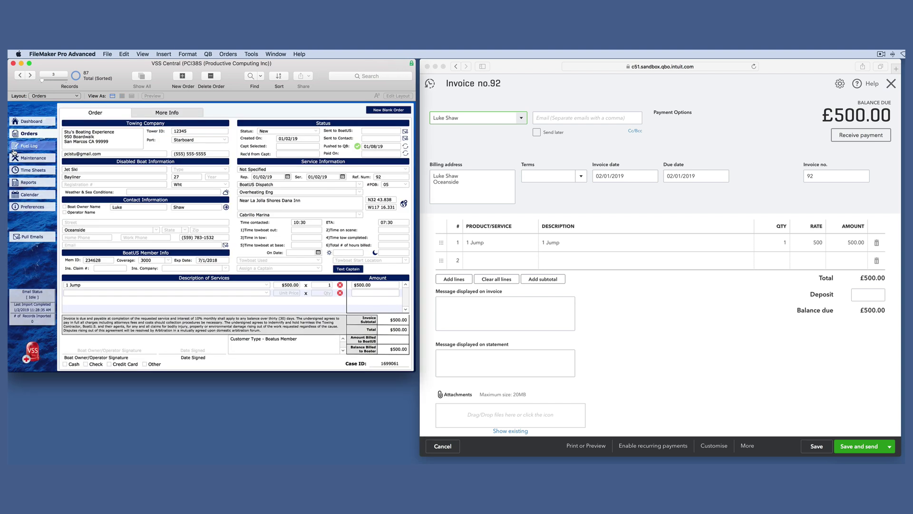
left_click(264, 293)
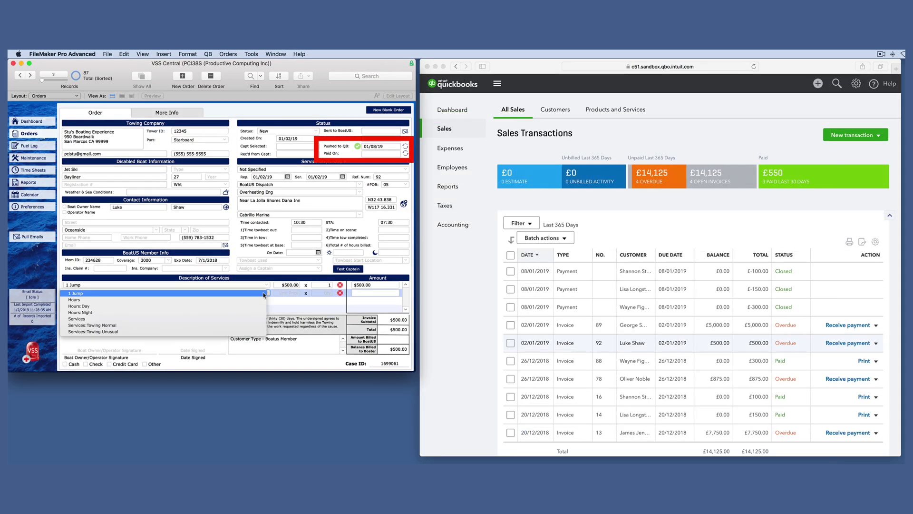
left_click(243, 304)
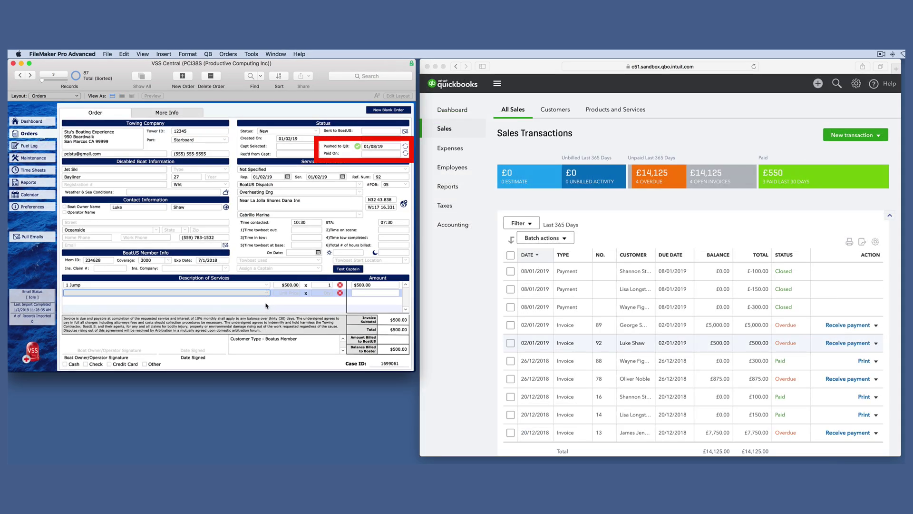
left_click(293, 294)
type("100")
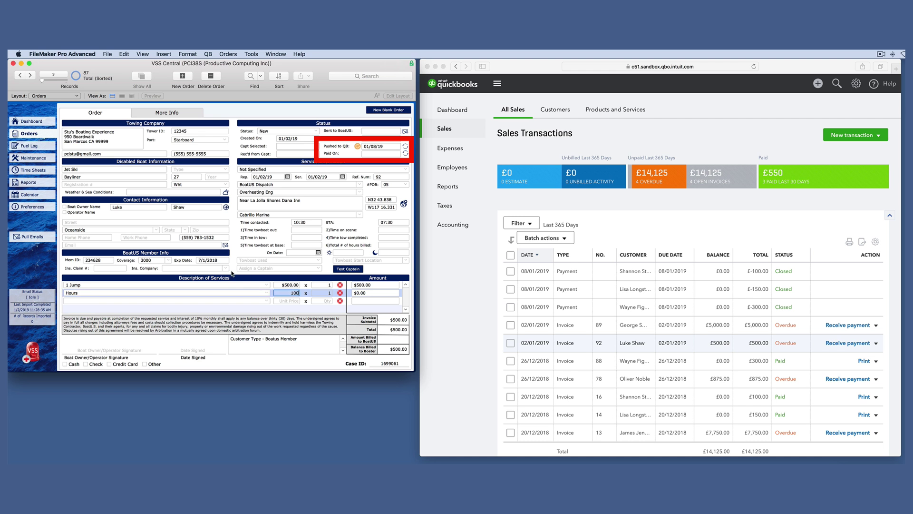
left_click(230, 275)
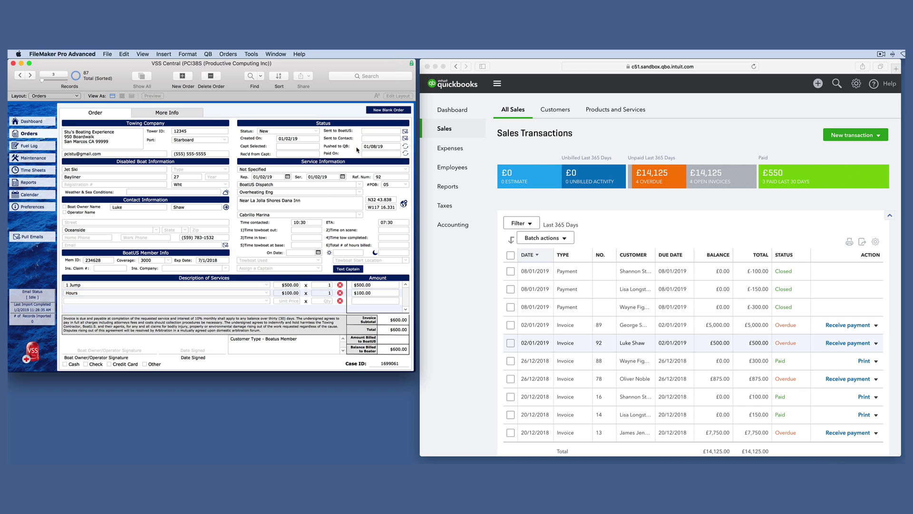
- Push the modified order to QuickBooks again and check its updated invoice in the reloaded sales transactions
mouse_move(358, 147)
left_click(405, 148)
left_click(557, 220)
left_click(753, 67)
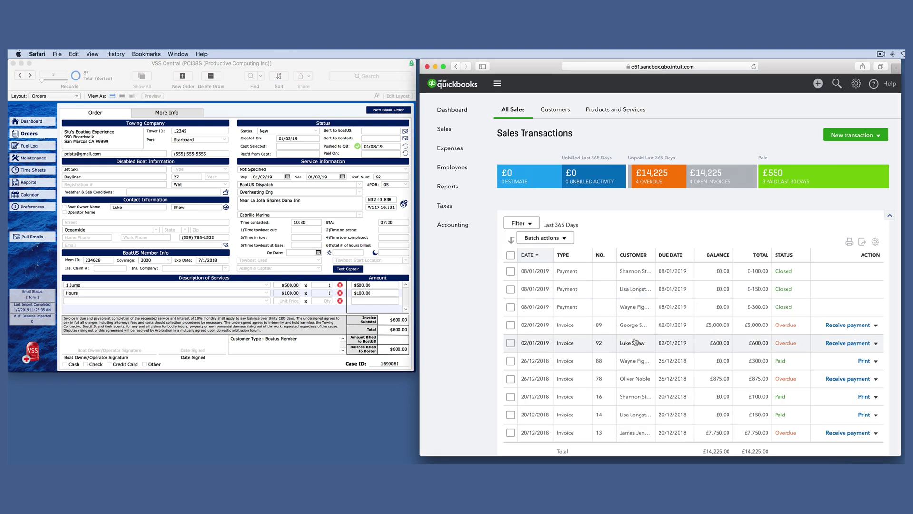
left_click(636, 342)
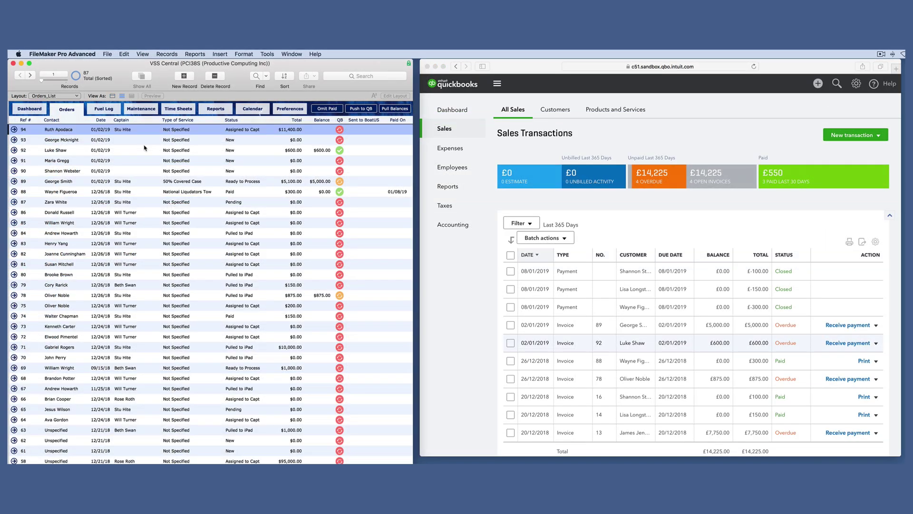
- In the FileMaker orders list, set the $200 order of 12/24/18 and the $150 order of 12/26/18 to Reviewed
left_click(373, 110)
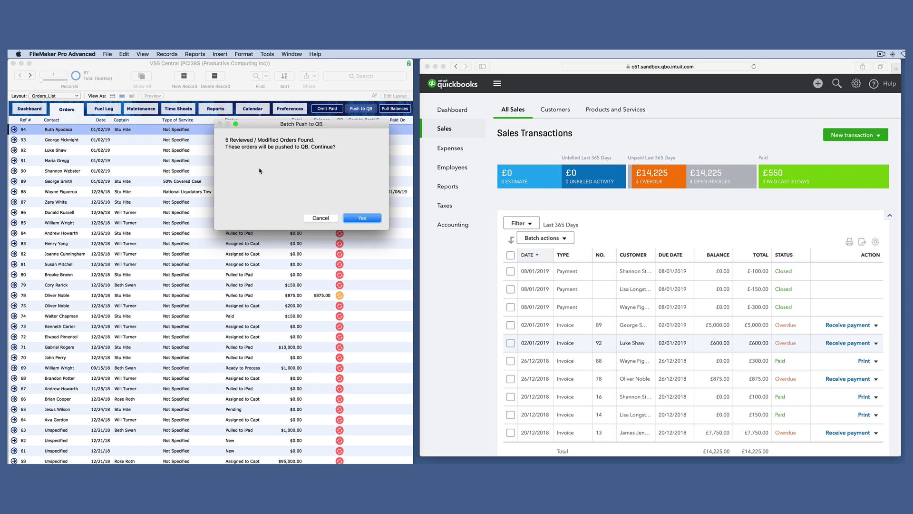
left_click(321, 219)
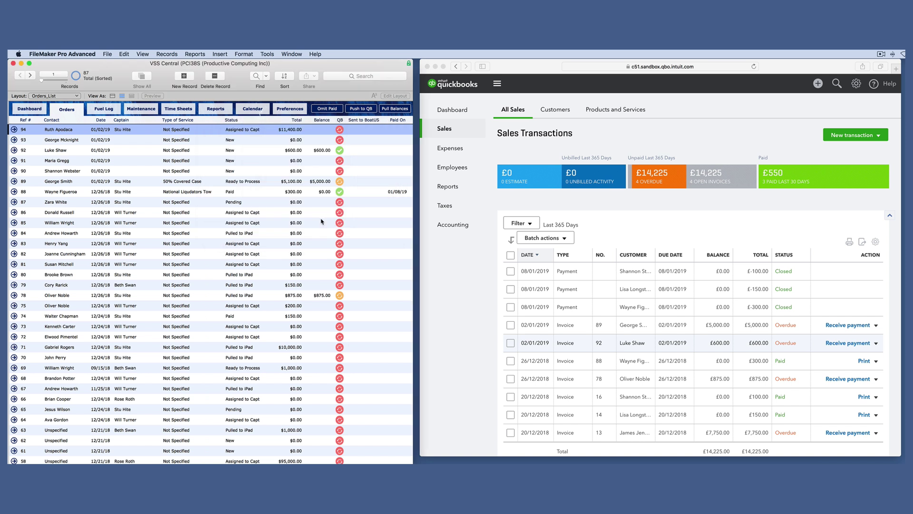
left_click(242, 307)
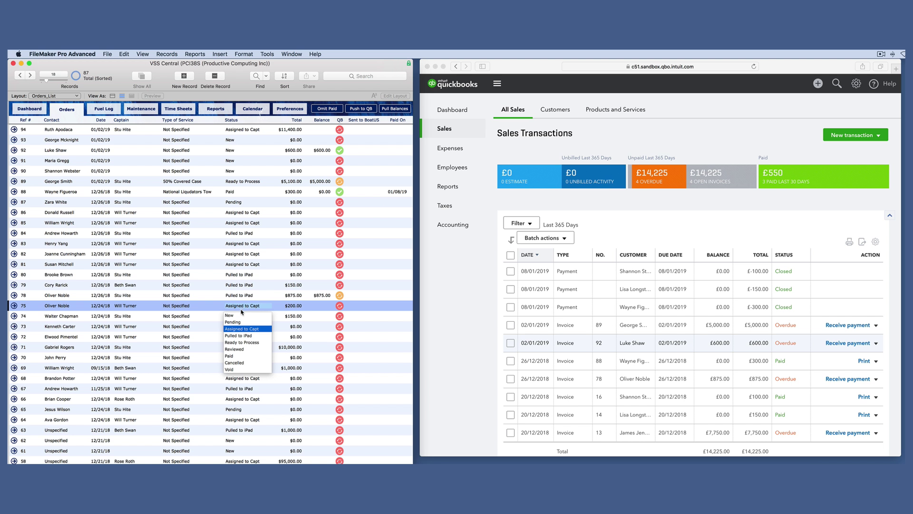
left_click(240, 349)
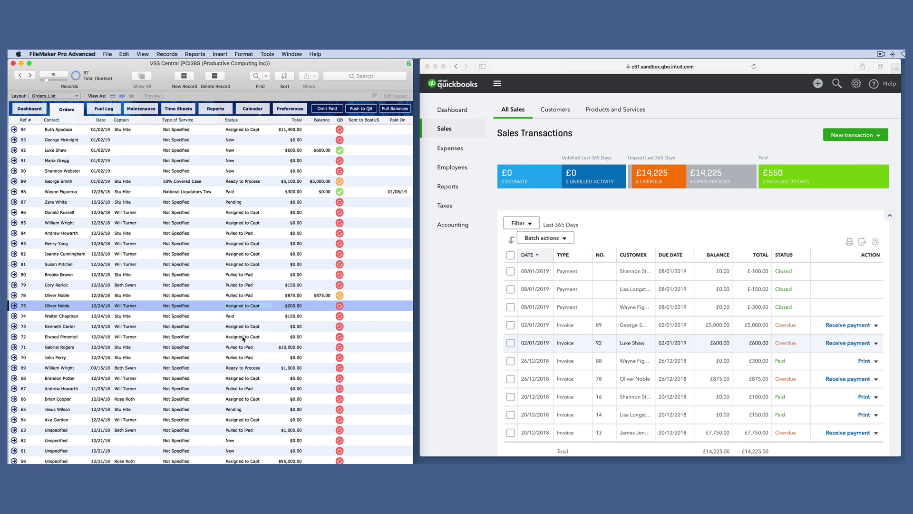
left_click(245, 285)
left_click(240, 329)
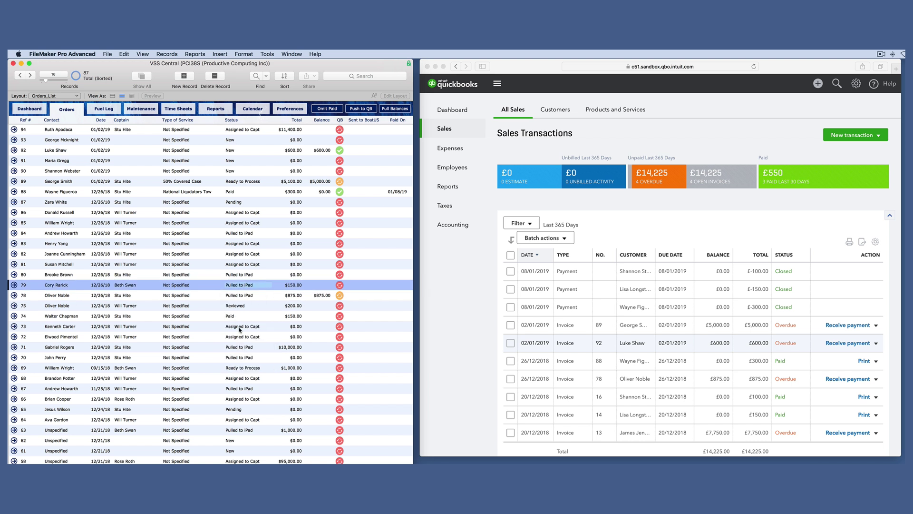
- Batch push all reviewed and modified orders to QuickBooks and review the resulting invoices in the reloaded sales transactions
left_click(369, 110)
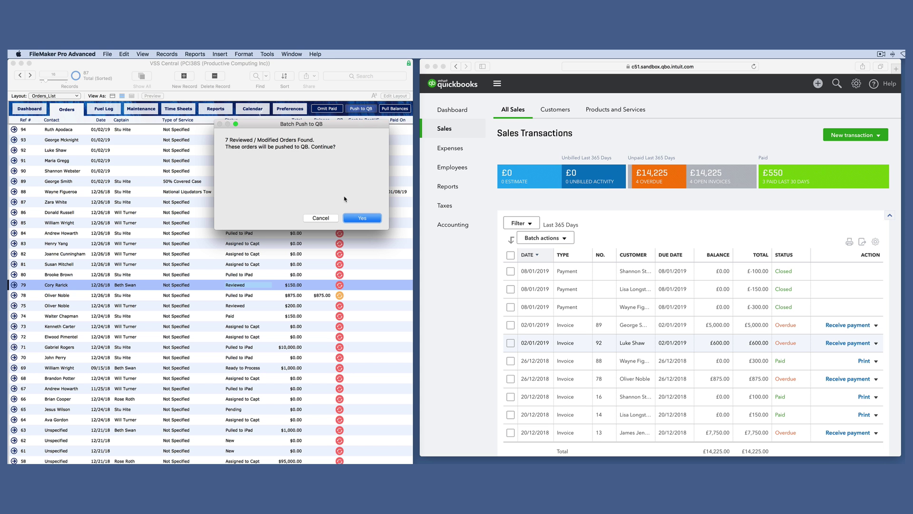
left_click(373, 220)
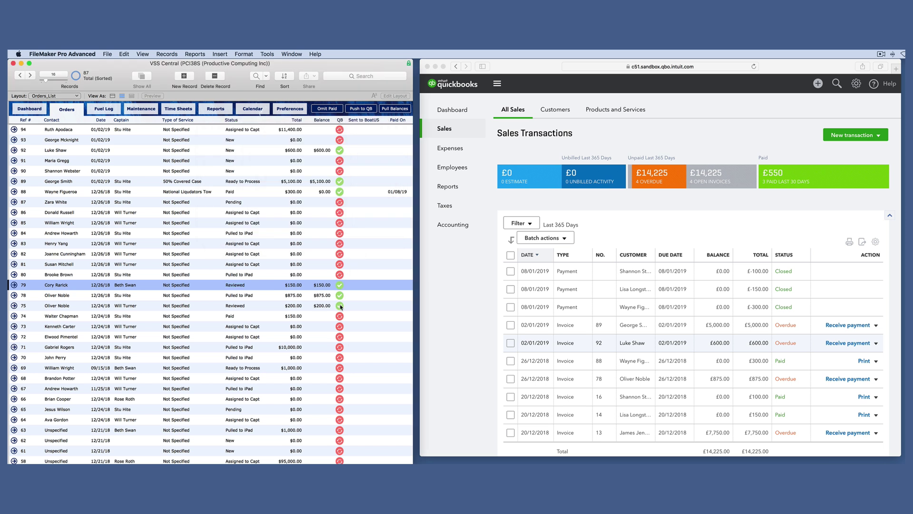
left_click(454, 269)
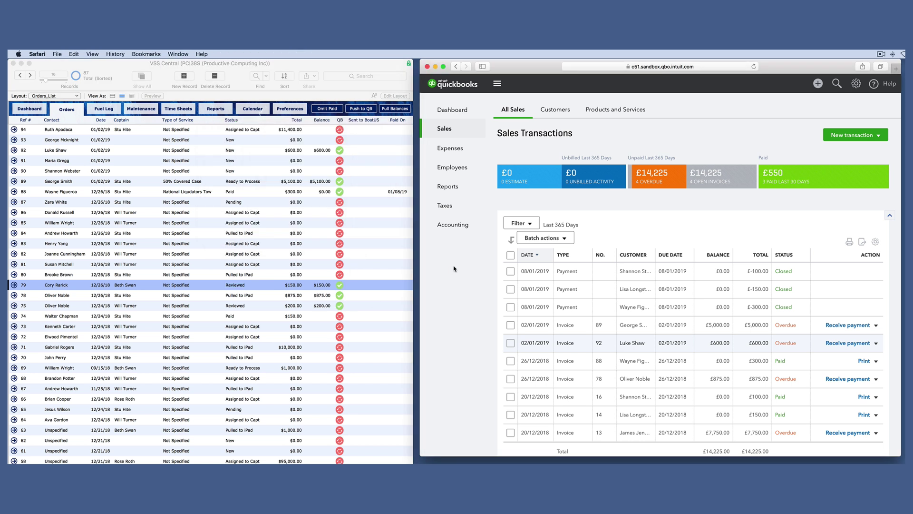
left_click(753, 66)
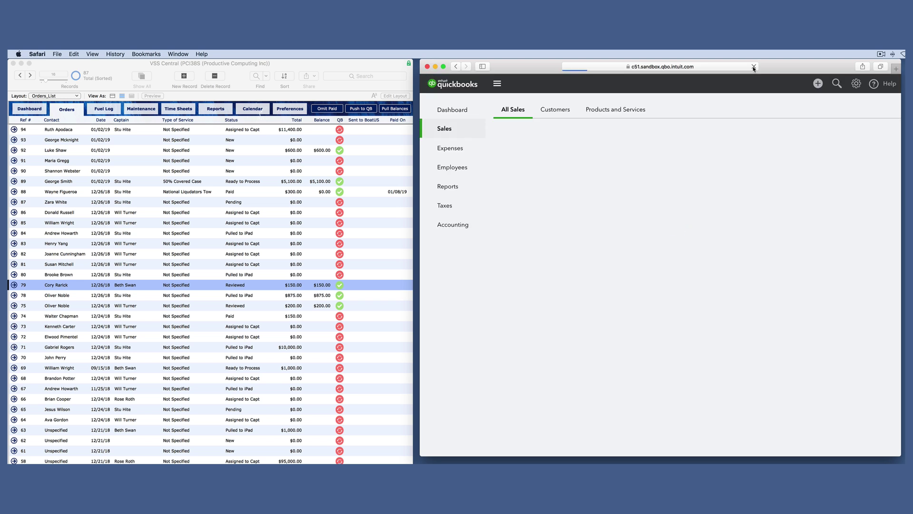
scroll(693, 291, "down", 3)
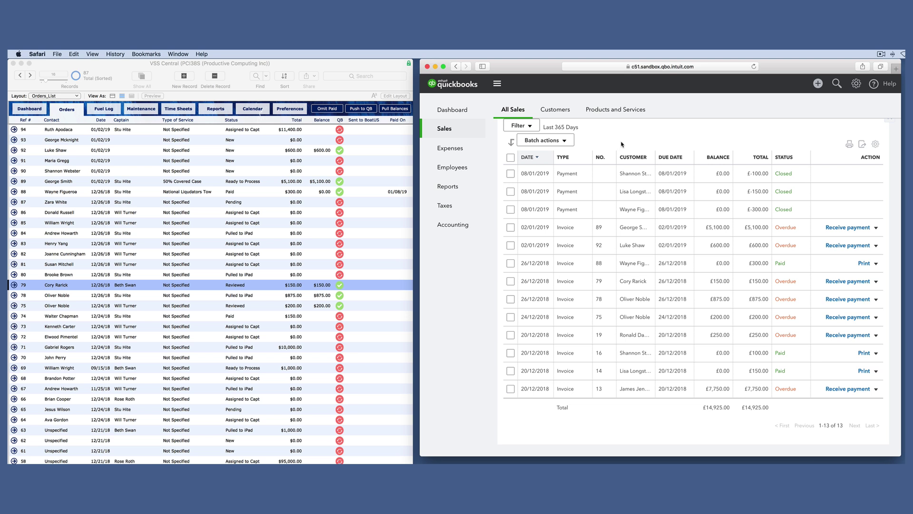
scroll(621, 145, "up", 3)
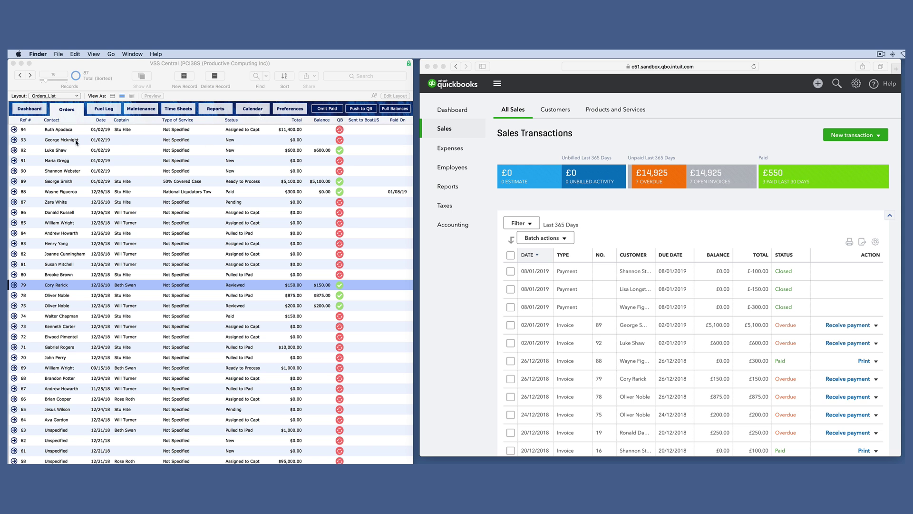
- Open the third listed order in FileMaker and record full payment of its QuickBooks invoice with payment method Card
left_click(15, 153)
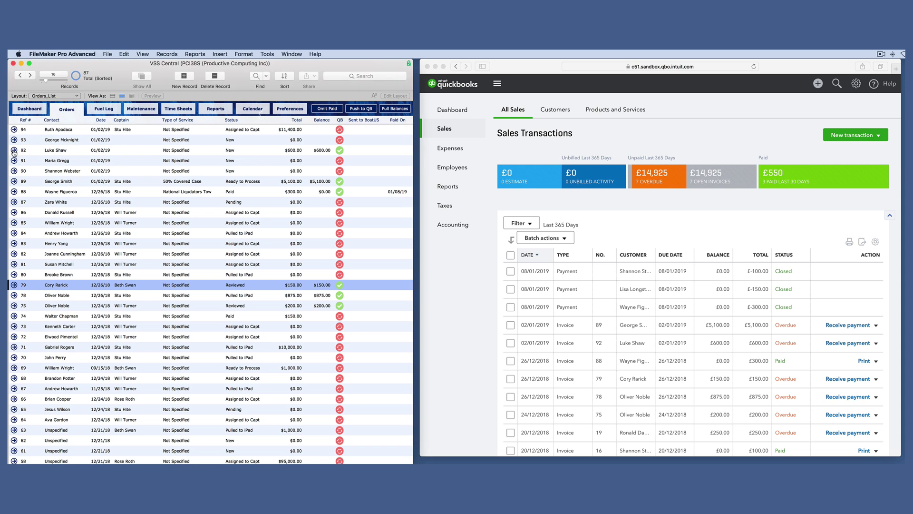
left_click(15, 153)
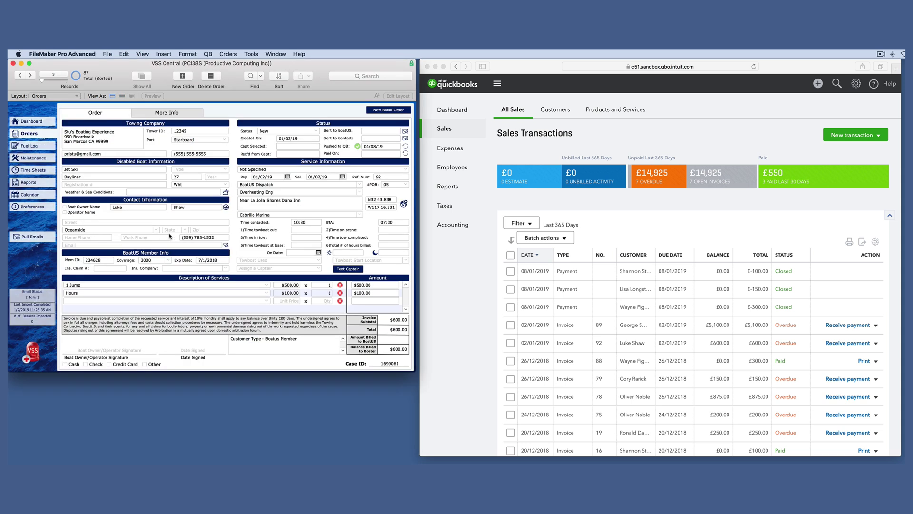
left_click(635, 343)
left_click(845, 344)
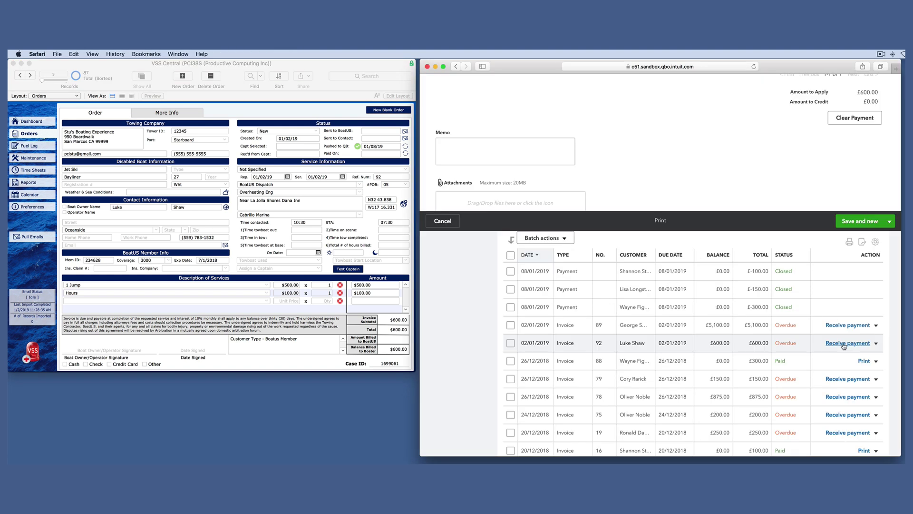
left_click(508, 191)
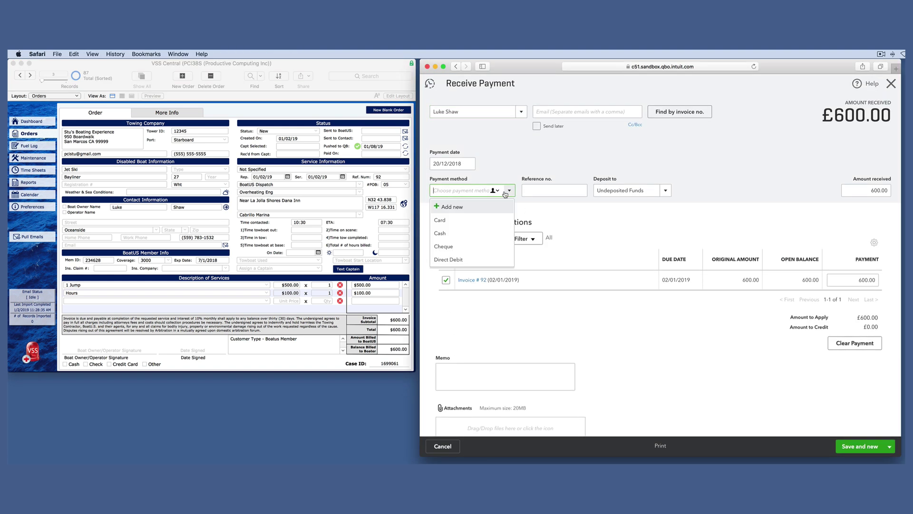
left_click(455, 222)
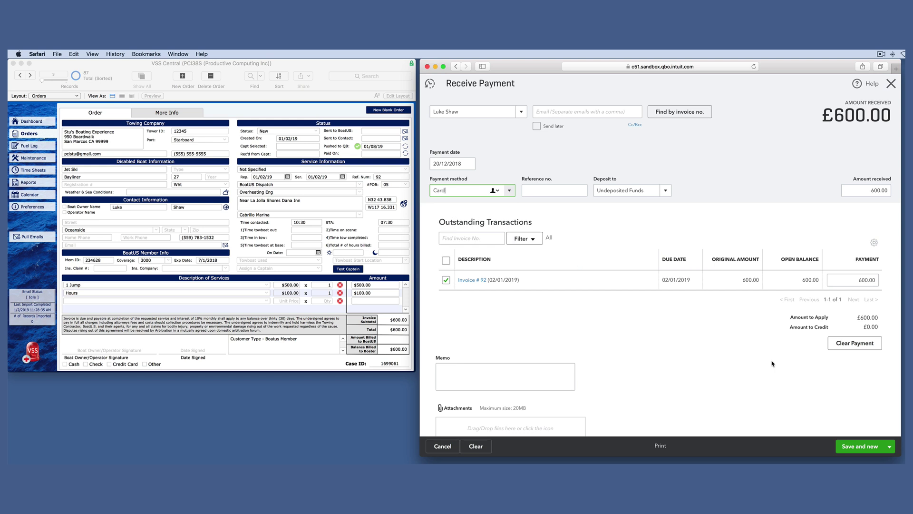
left_click(890, 448)
left_click(847, 420)
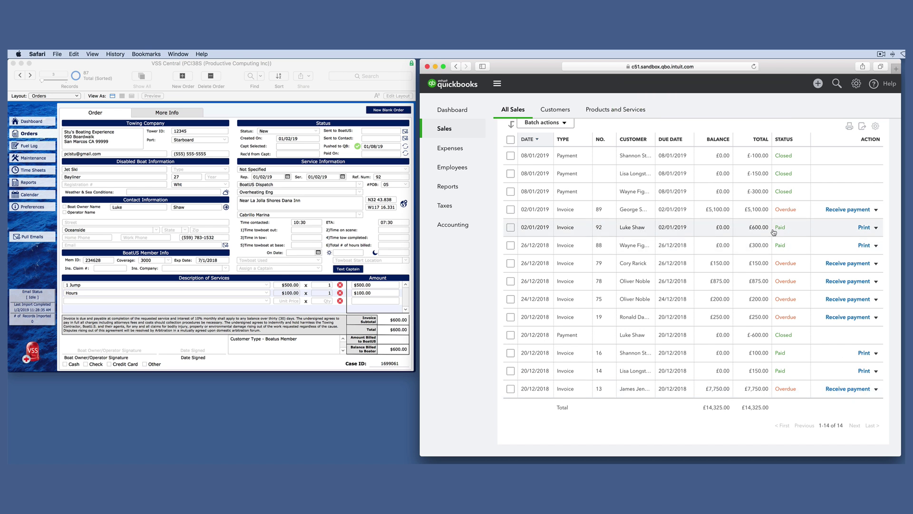
- In FileMaker, pull the open order's payment status and remaining balance from QuickBooks and acknowledge the result
left_click(327, 115)
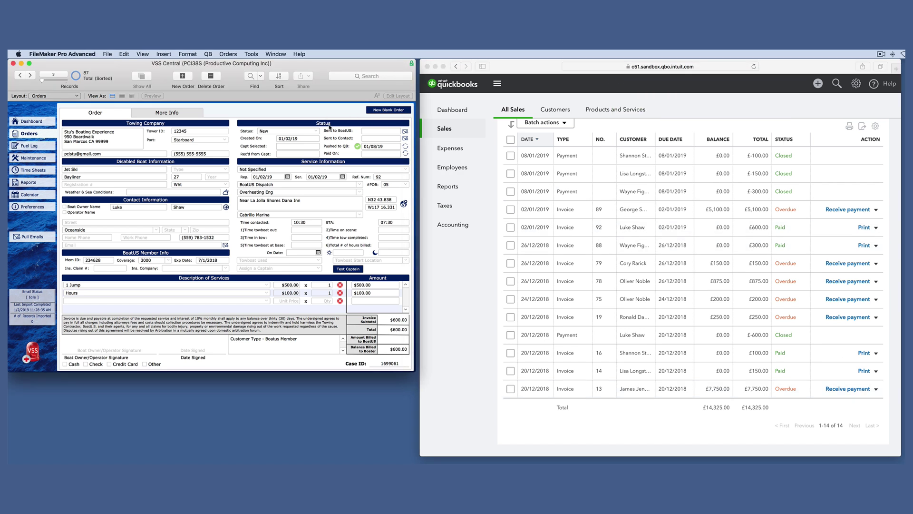
left_click(387, 159)
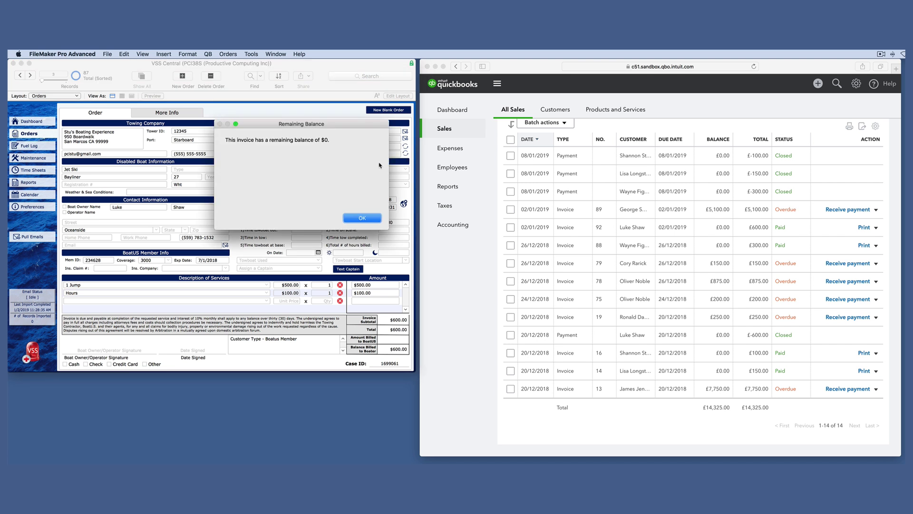
left_click(372, 218)
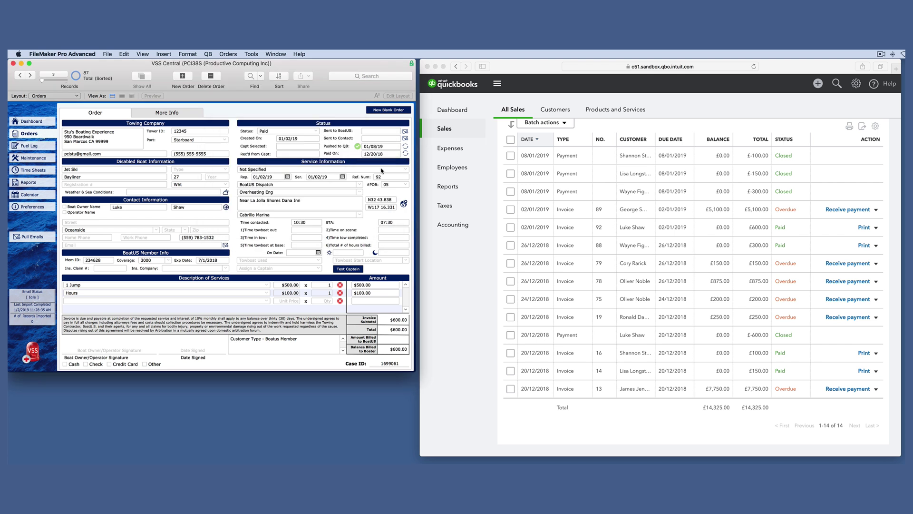
- Return to the FileMaker orders list, sort it by Paid On and view the first records
left_click(38, 135)
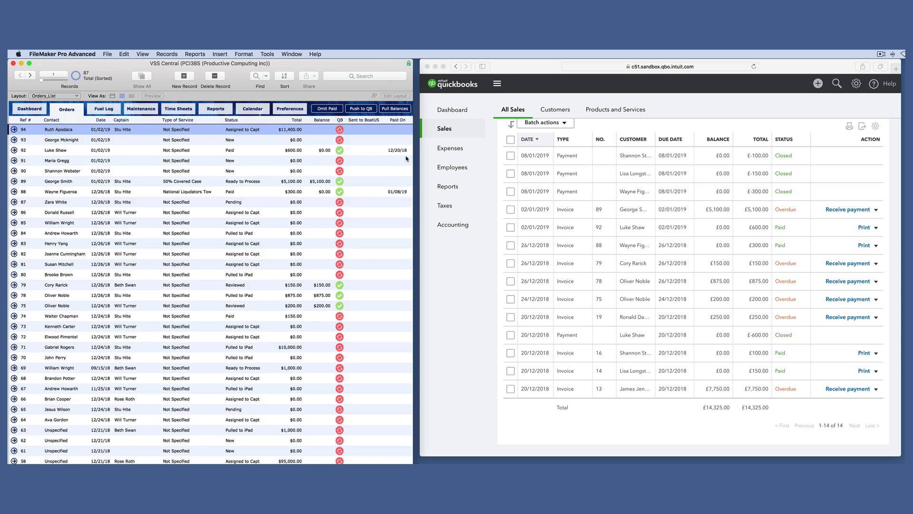
left_click(398, 120)
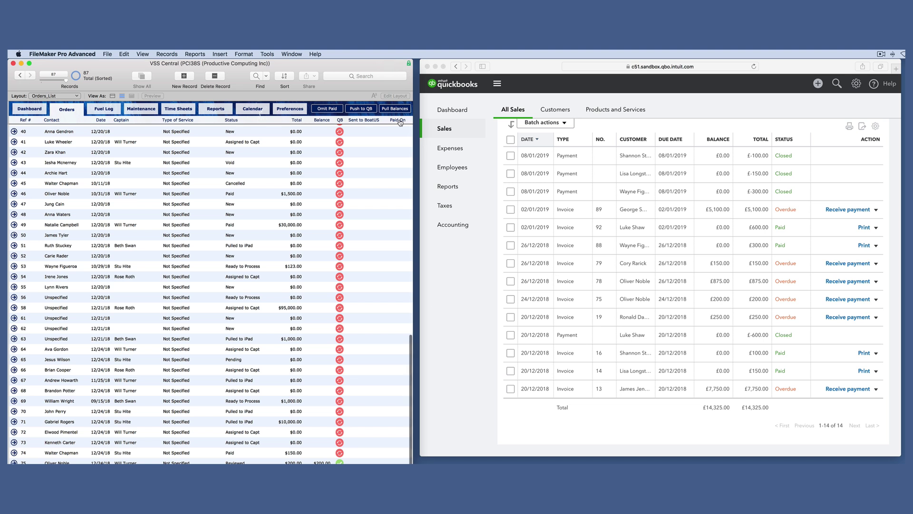
scroll(401, 165, "up", 10)
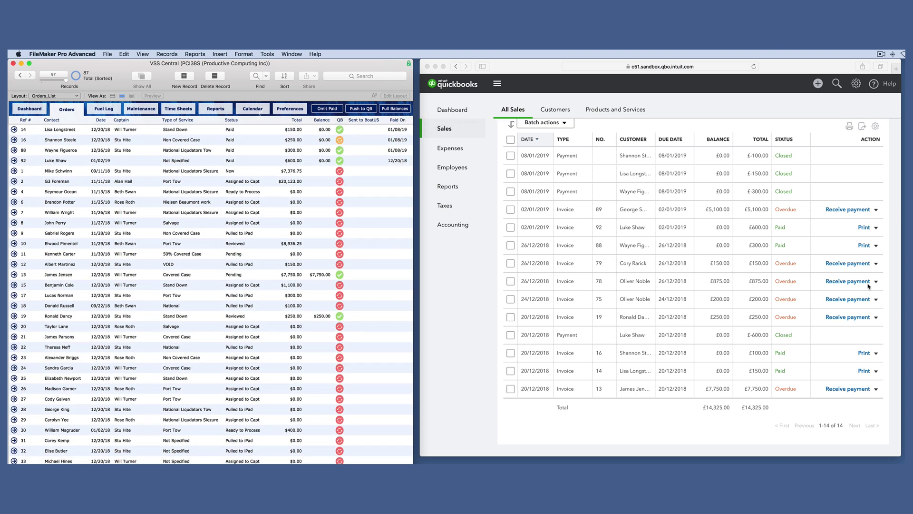
- In QuickBooks, receive full payment for the overdue £150.00 invoice of 26/12/2018, choosing a payment method, and save it
left_click(855, 265)
left_click(856, 266)
left_click(509, 191)
left_click(476, 219)
left_click(863, 446)
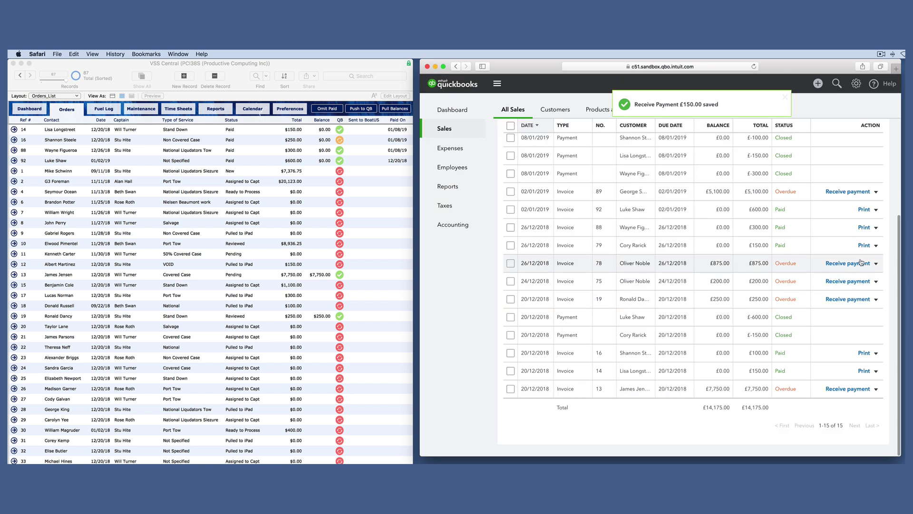
- Receive full payment for the overdue £875.00 invoice of 26/12/2018 with a payment method chosen, and save it
left_click(858, 263)
left_click(509, 190)
left_click(464, 260)
left_click(860, 447)
- Receive full payment for the overdue £200.00 invoice of 24/12/2018 with a payment method chosen, and save it
left_click(855, 267)
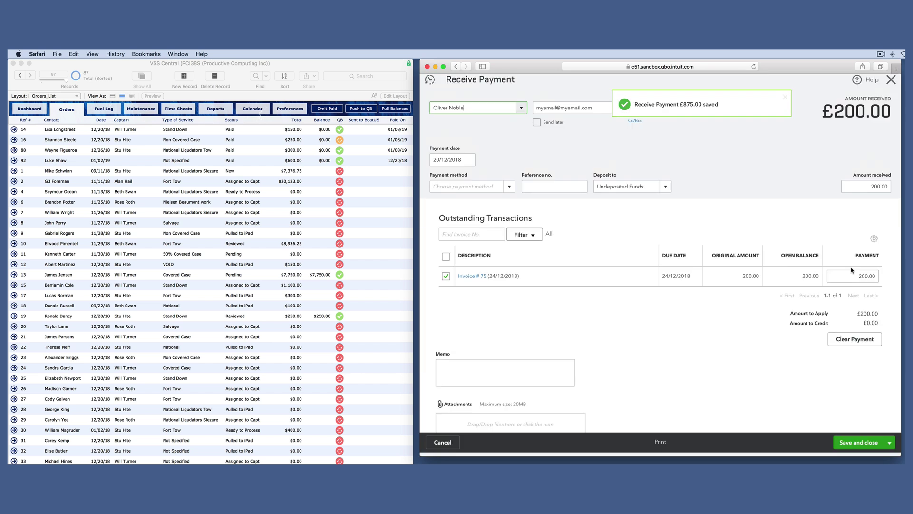
left_click(509, 190)
left_click(459, 220)
left_click(859, 446)
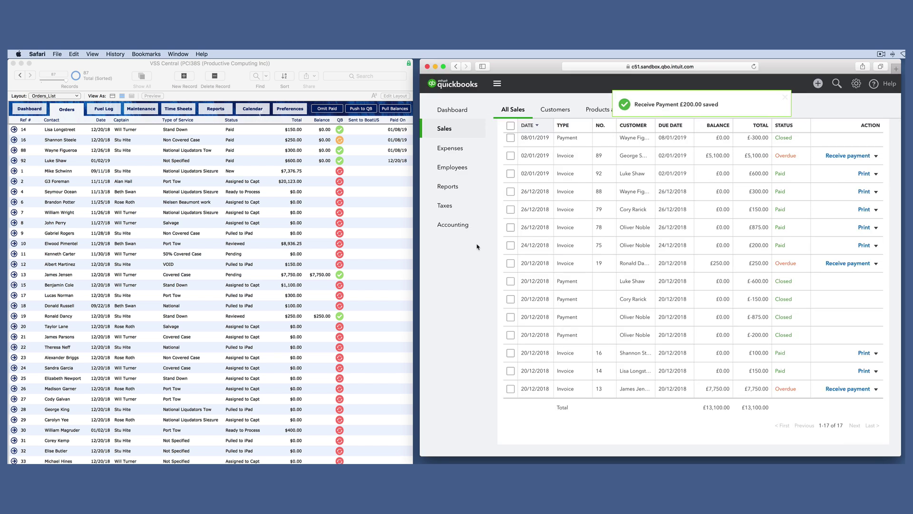
- In FileMaker, pull balances from QuickBooks for the listed orders and review the paid orders at the start of the list
left_click(395, 116)
left_click(395, 110)
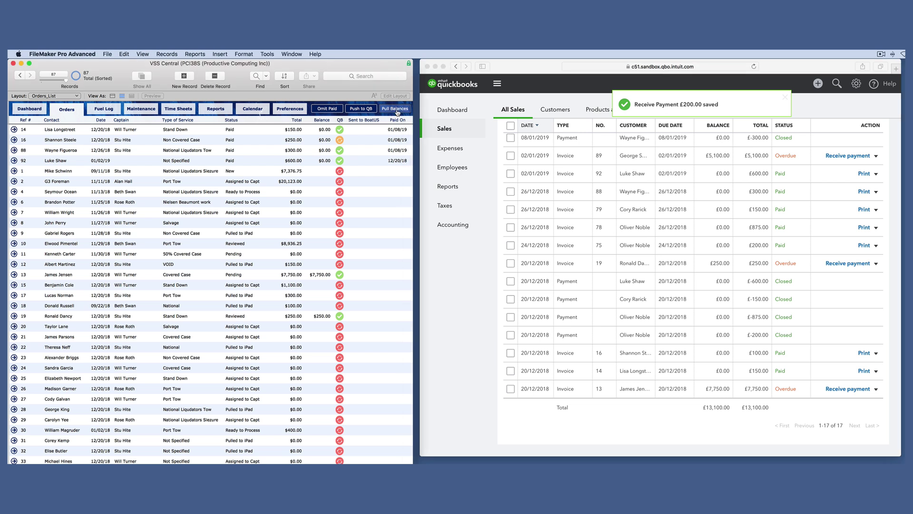
left_click(367, 221)
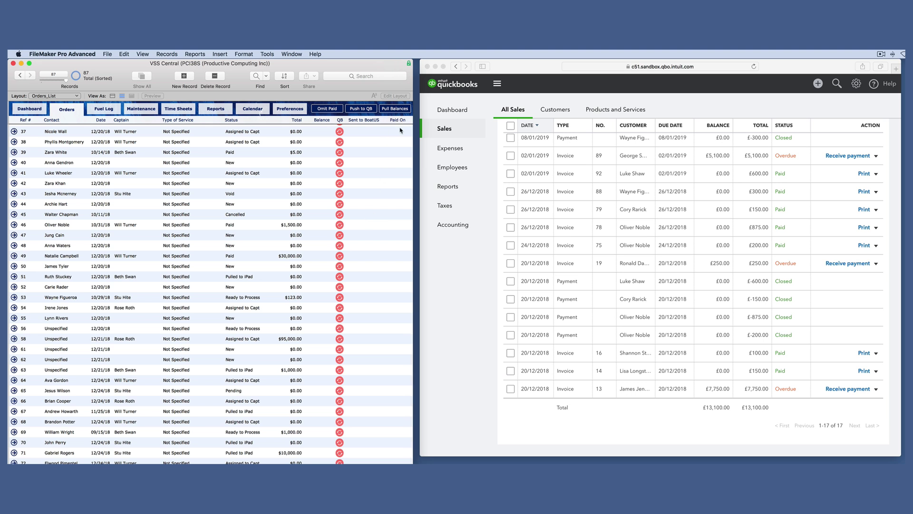
scroll(401, 135, "up", 5)
scroll(401, 136, "up", 6)
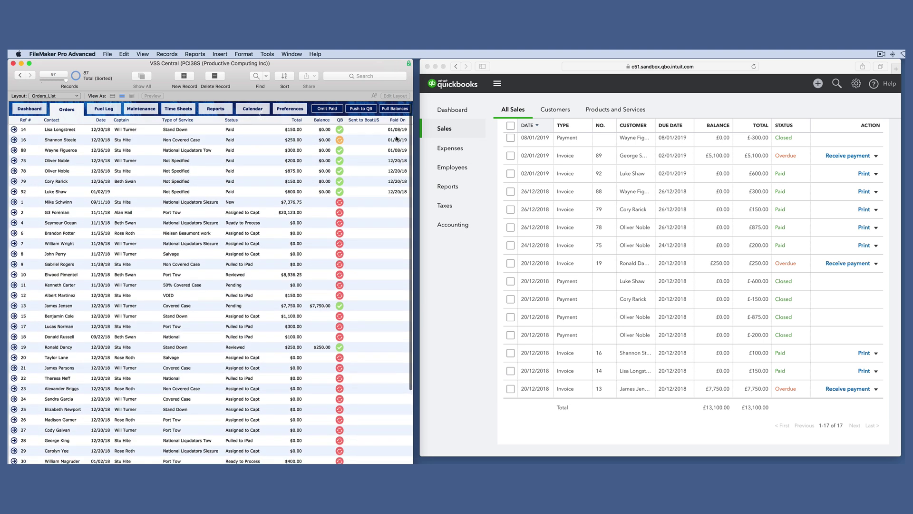